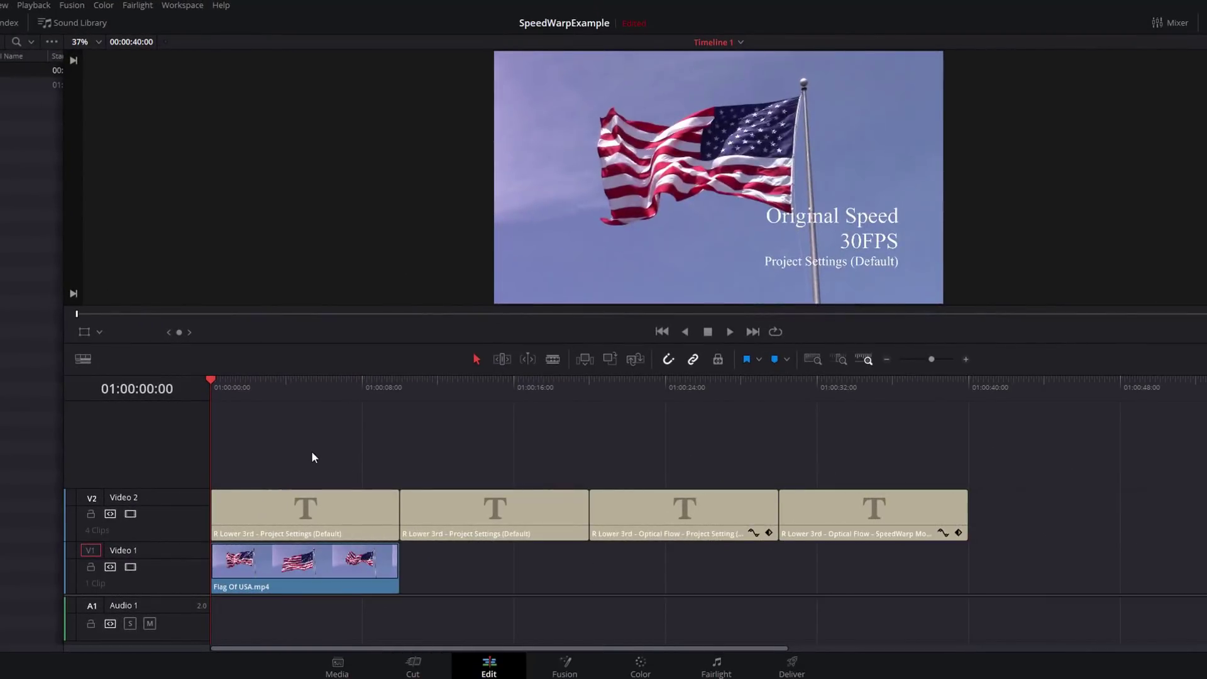
Step: Check the 29.97 fps timeline frame rate in Project Settings and close it without saving
key("shift+9")
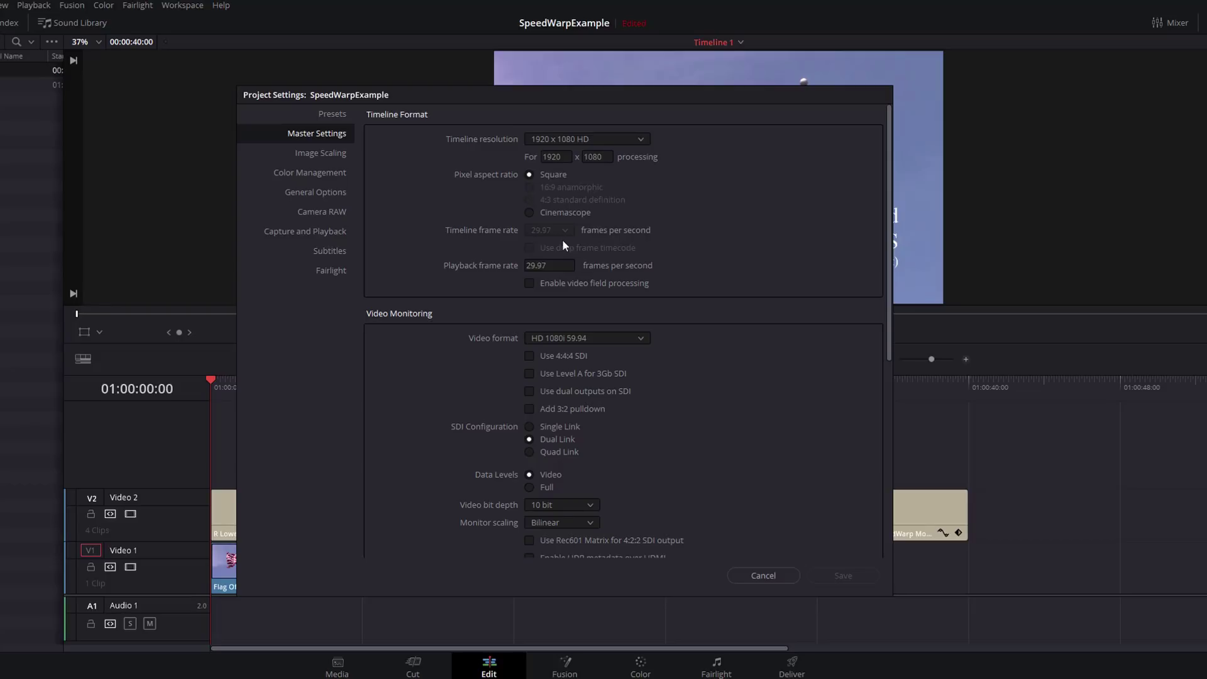
left_click(782, 576)
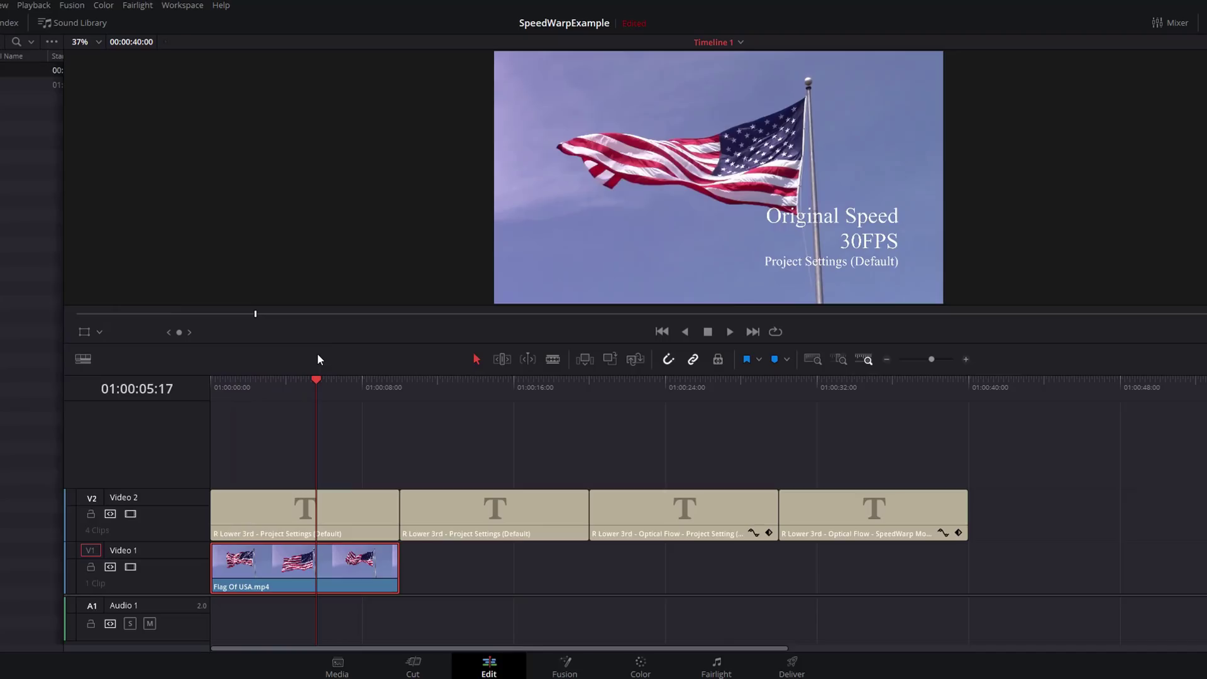
Step: Duplicate the Flag Of USA clip after the original and change the copy's speed to 20%
left_click_drag(313, 384, 272, 387)
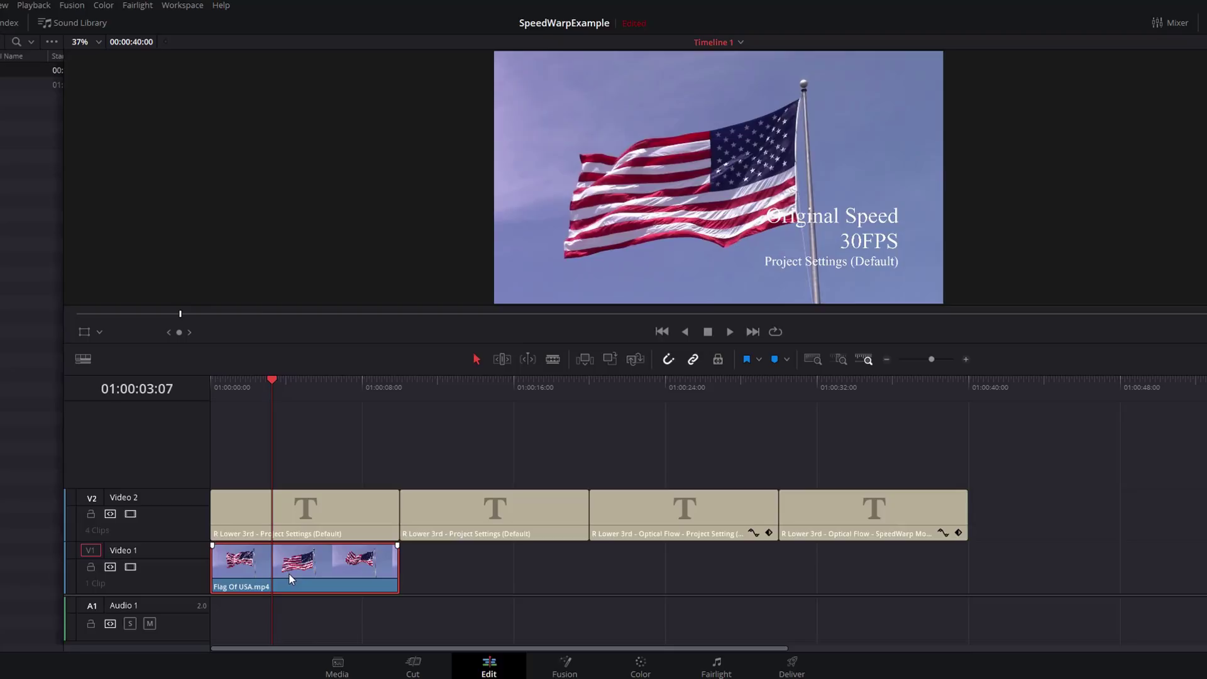
left_click_drag(290, 573, 477, 576)
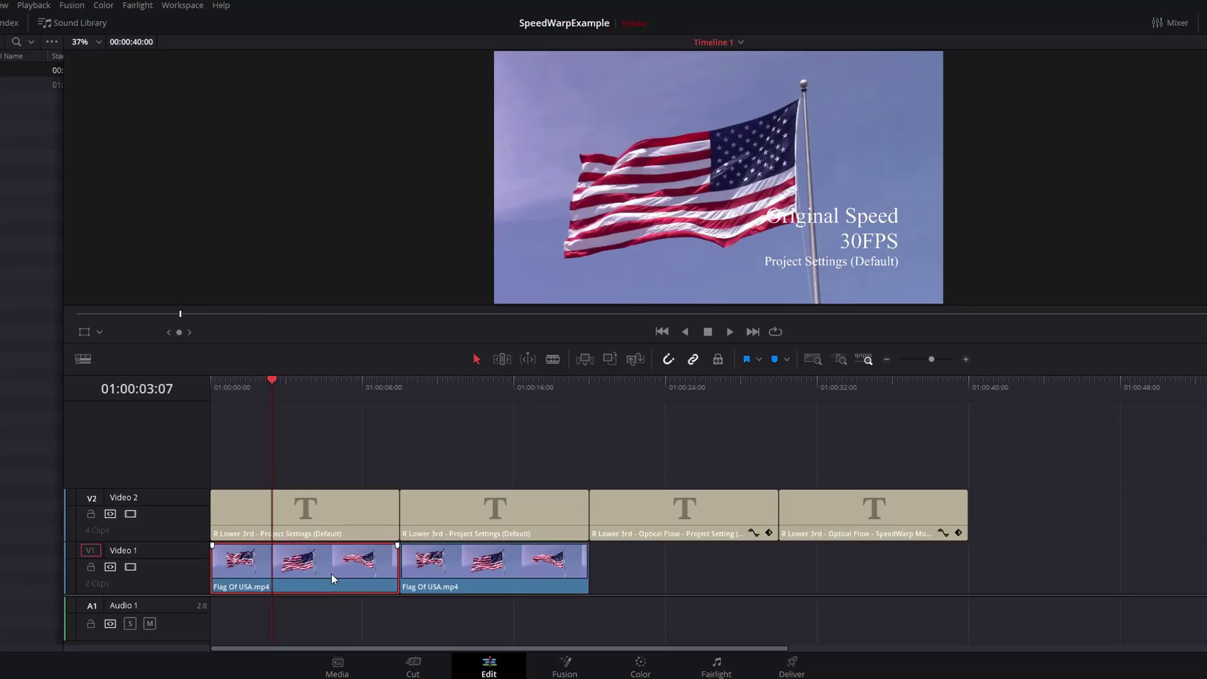
left_click(478, 569)
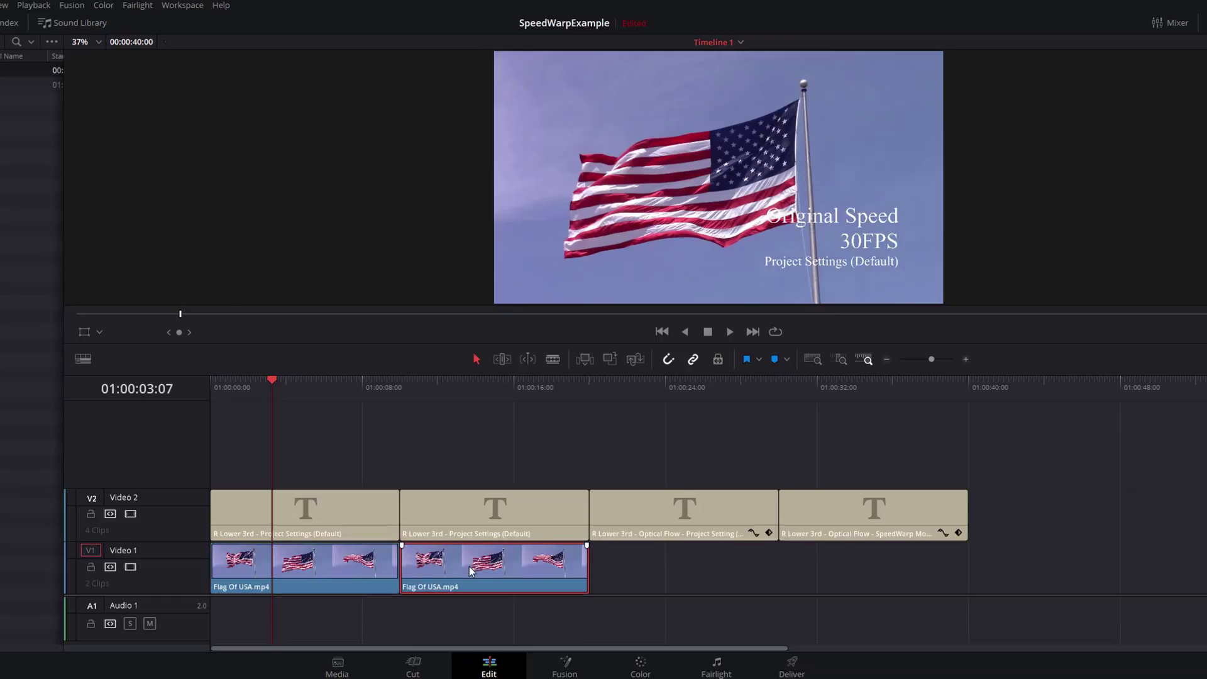
right_click(476, 570)
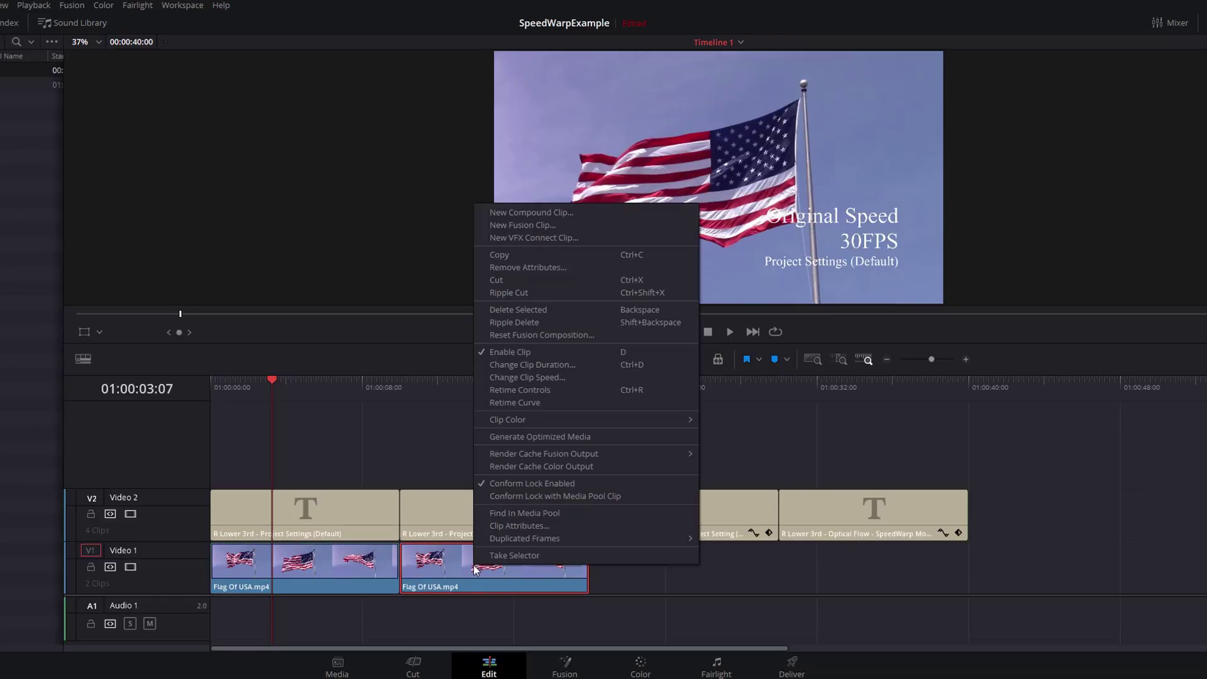
left_click(539, 378)
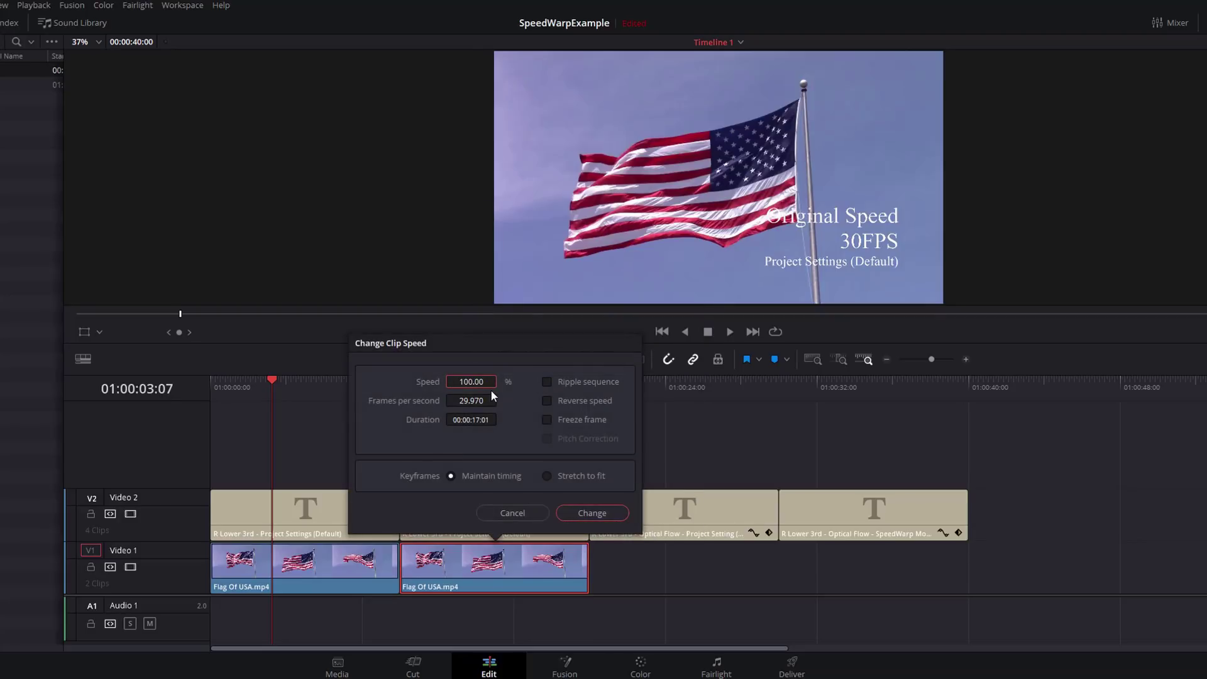
type("20")
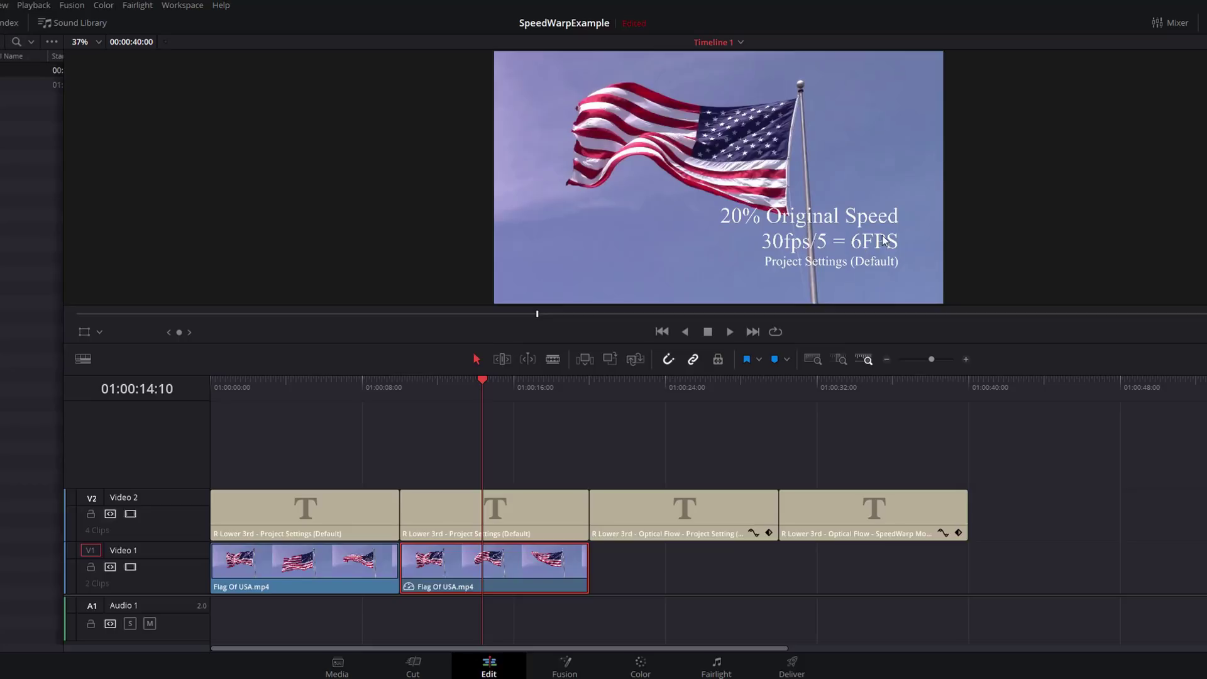
Step: Duplicate the slowed flag clip to the right, placed flush against the previous clip
left_click(446, 385)
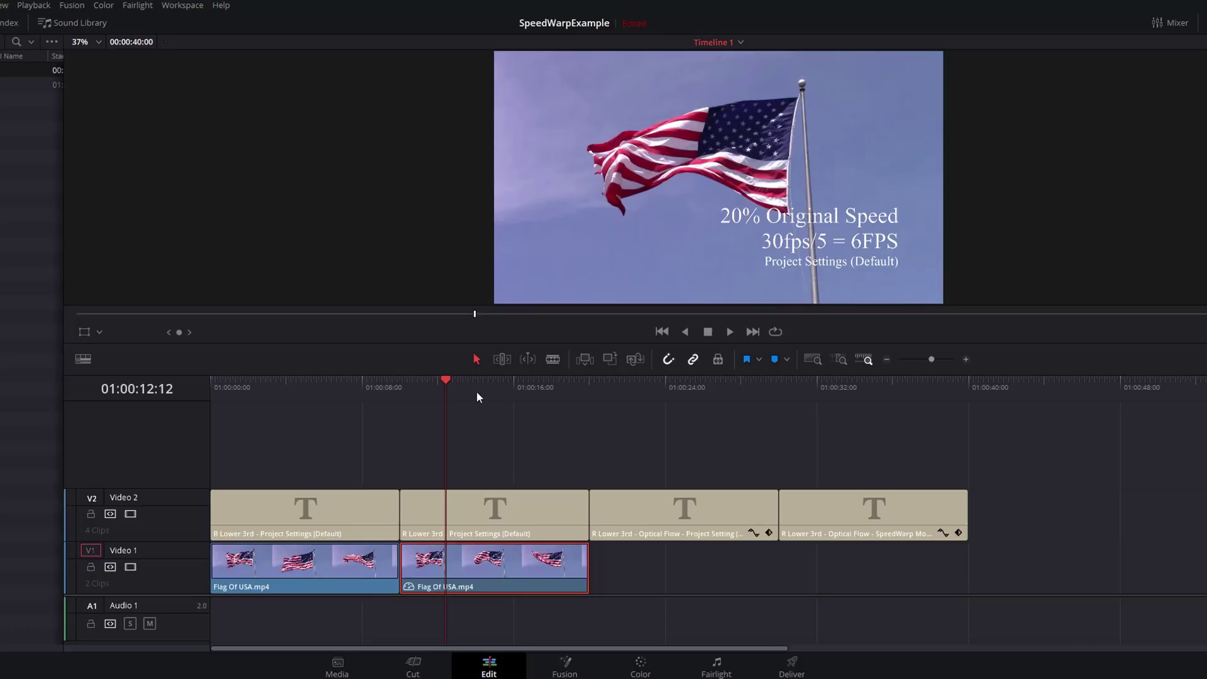
left_click_drag(466, 395, 479, 395)
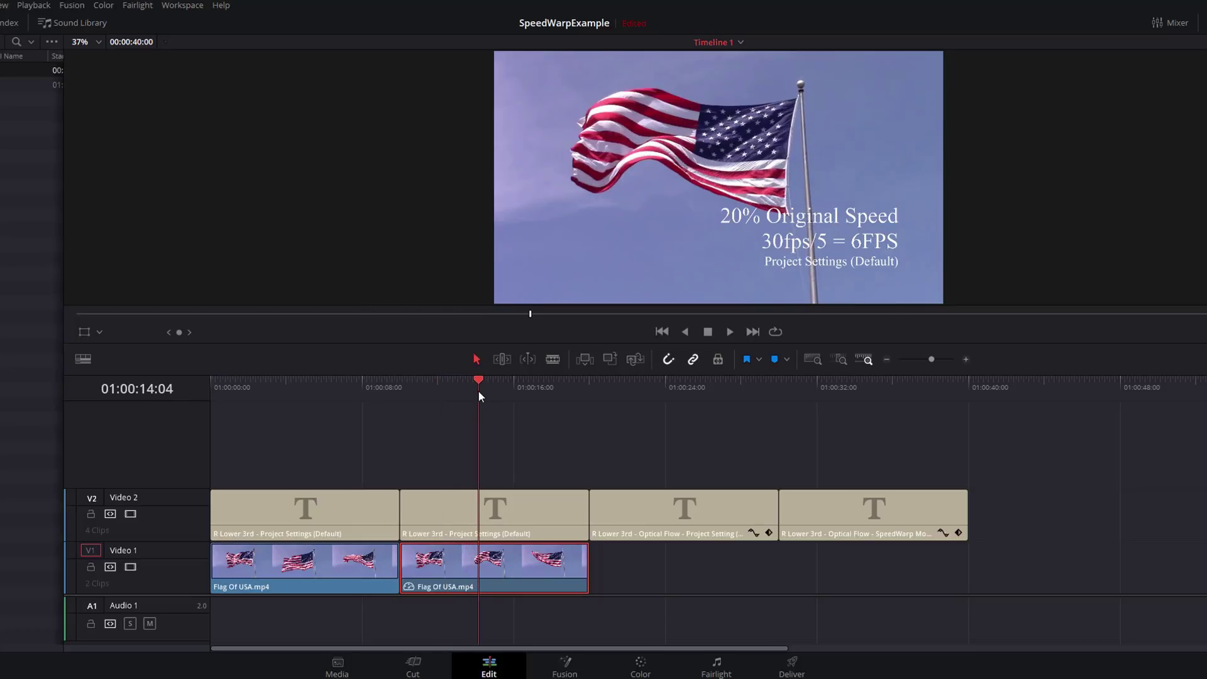
left_click_drag(490, 575, 681, 574)
key("Up")
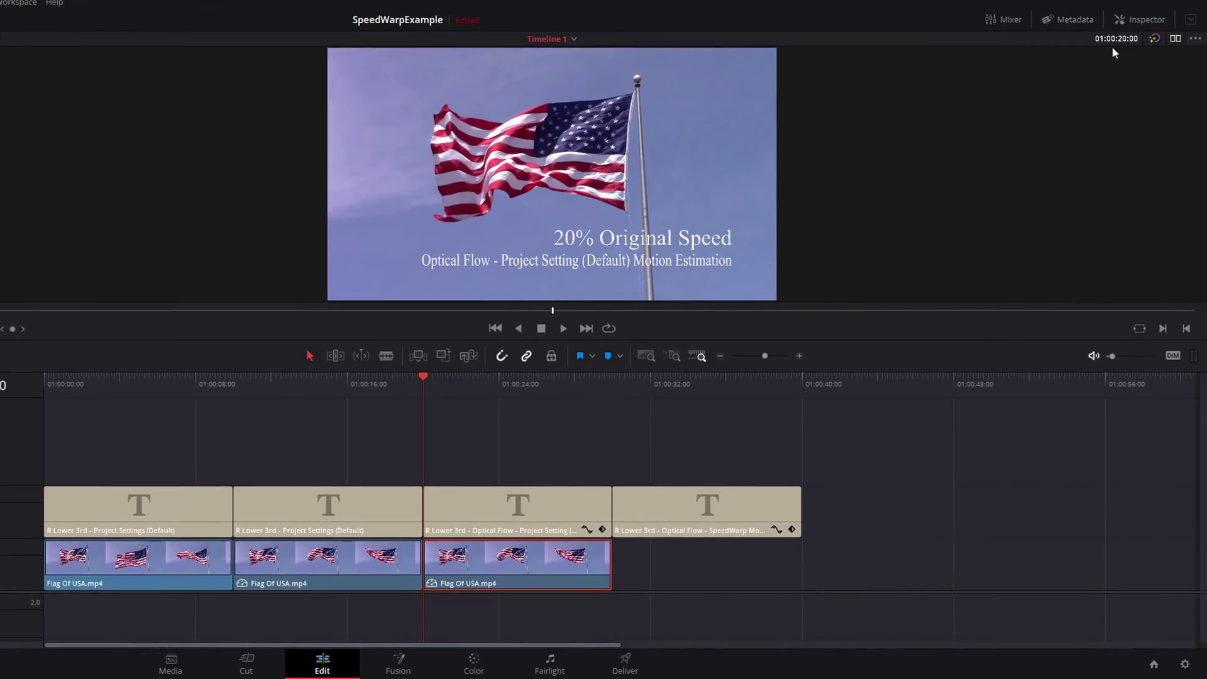
Step: Set the third clip's Retime Process to Optical Flow under Retime And Scaling in the Inspector
left_click(1134, 20)
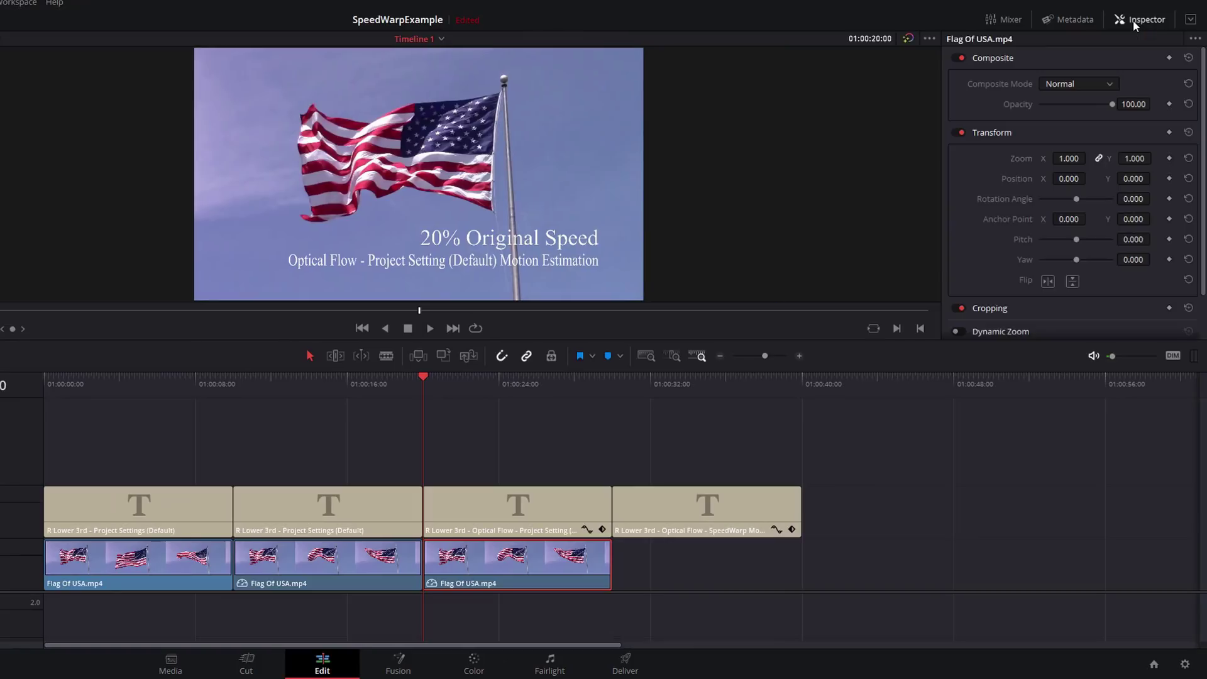
scroll(1084, 122, "down", 2)
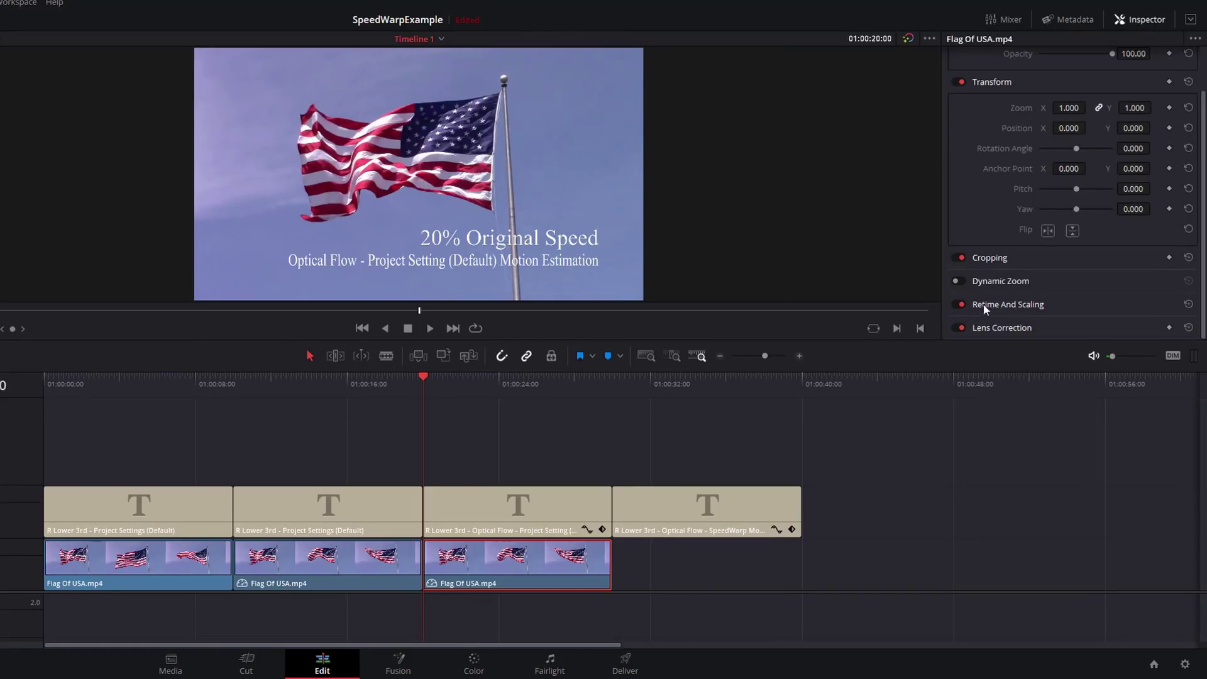
left_click(1008, 305)
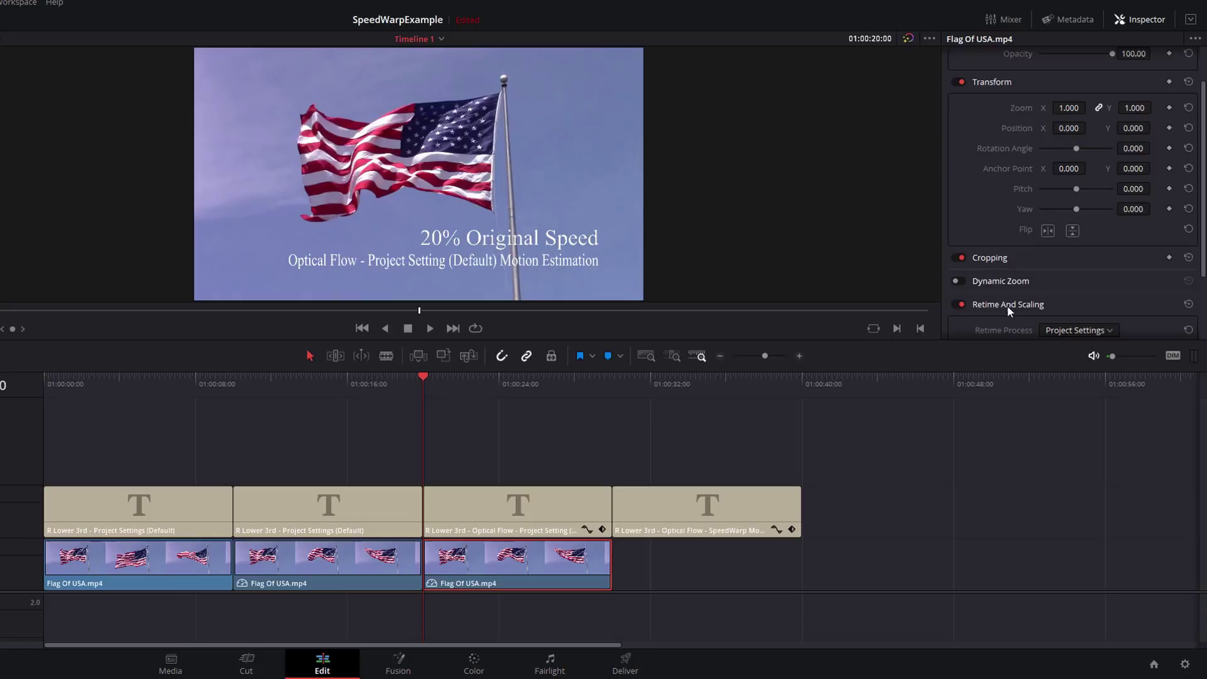
scroll(1019, 281, "down", 2)
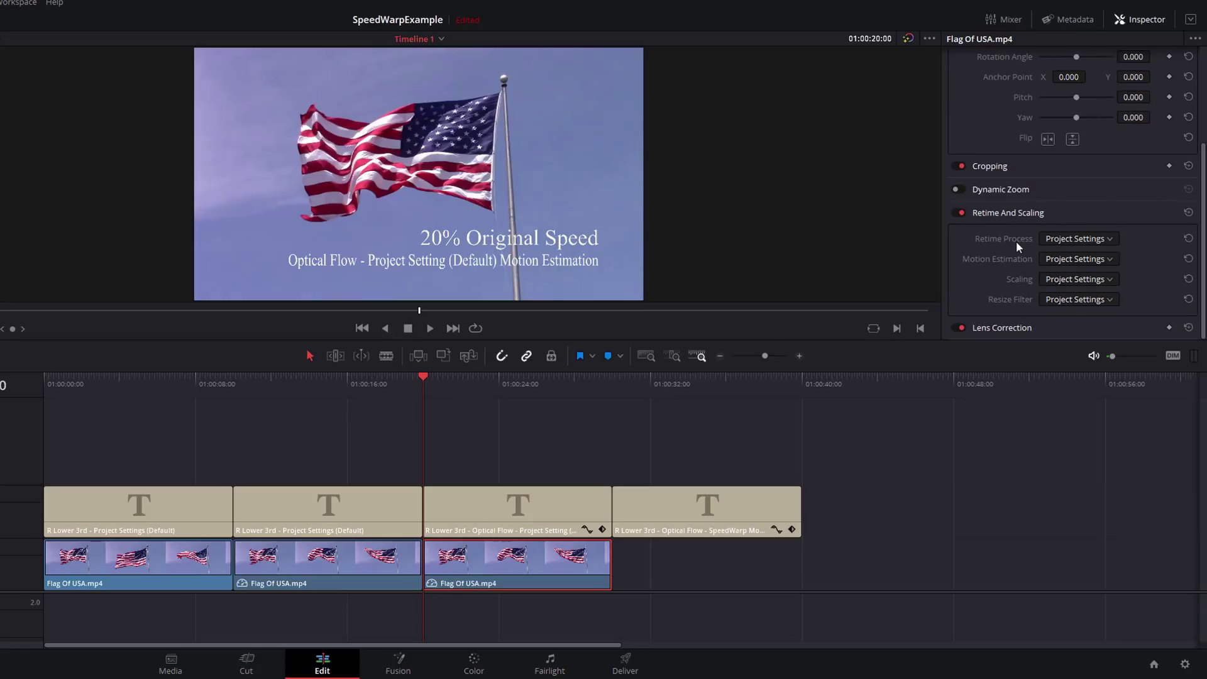
left_click(1069, 241)
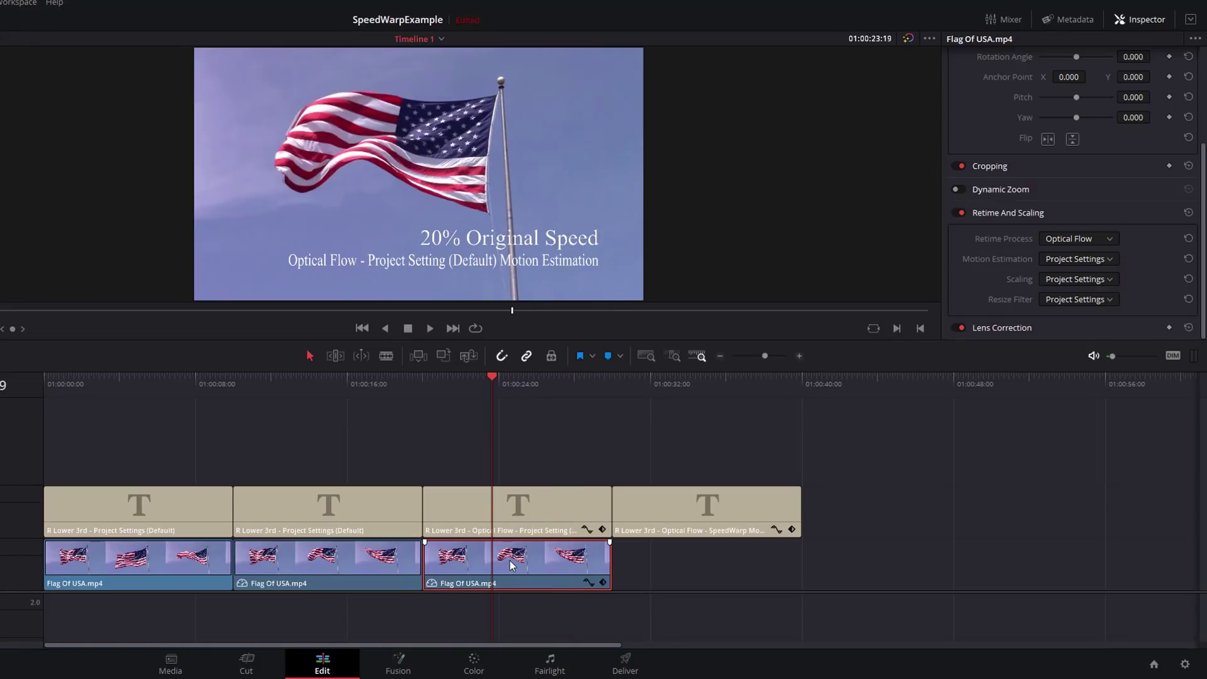
Step: Copy the third flag clip under the fourth title and set its Motion Estimation to SpeedWarp
left_click_drag(510, 565, 694, 566)
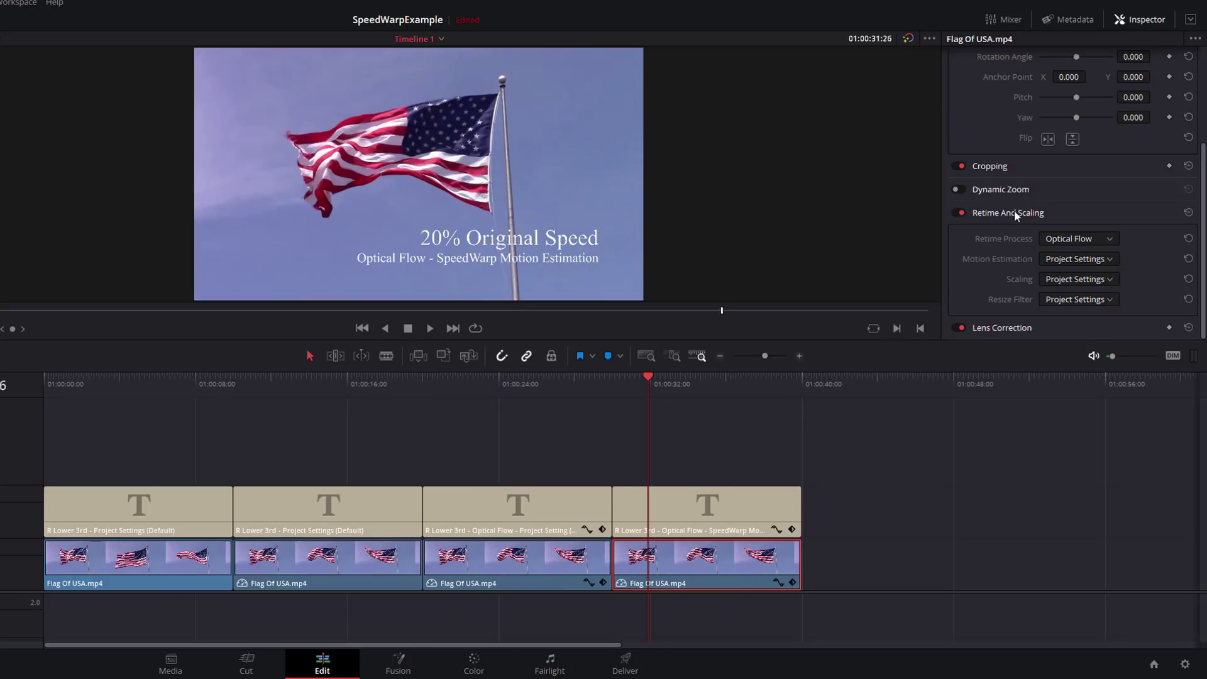
left_click(1069, 258)
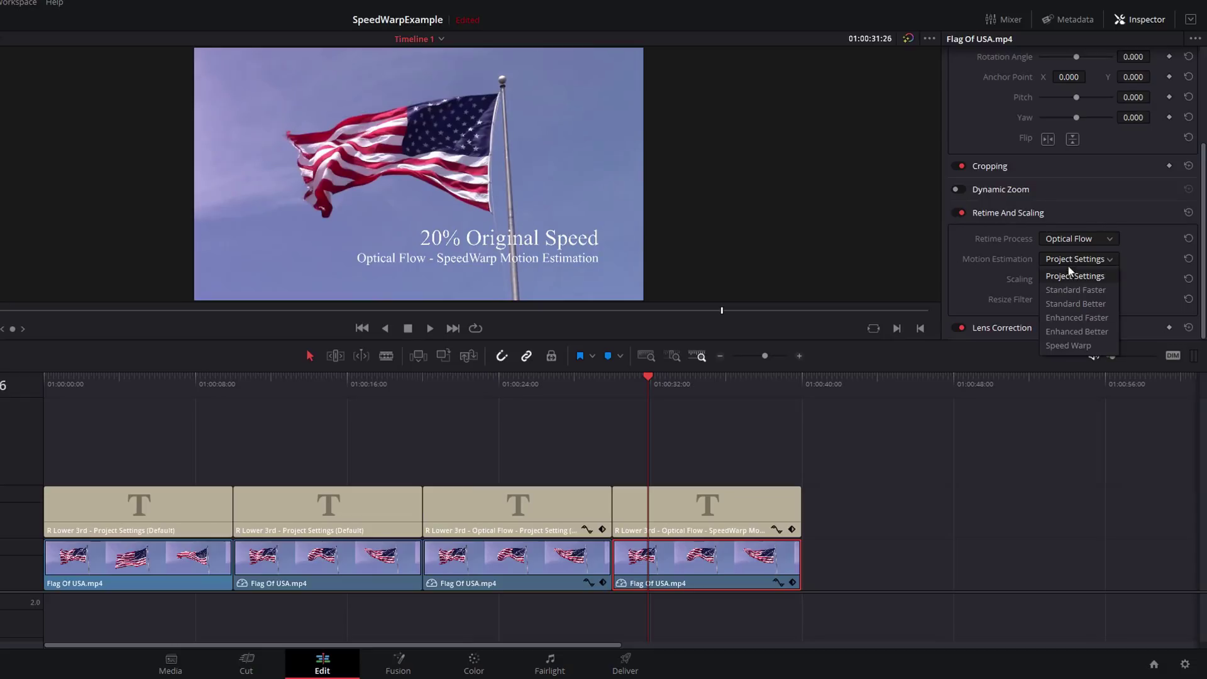
left_click(1067, 345)
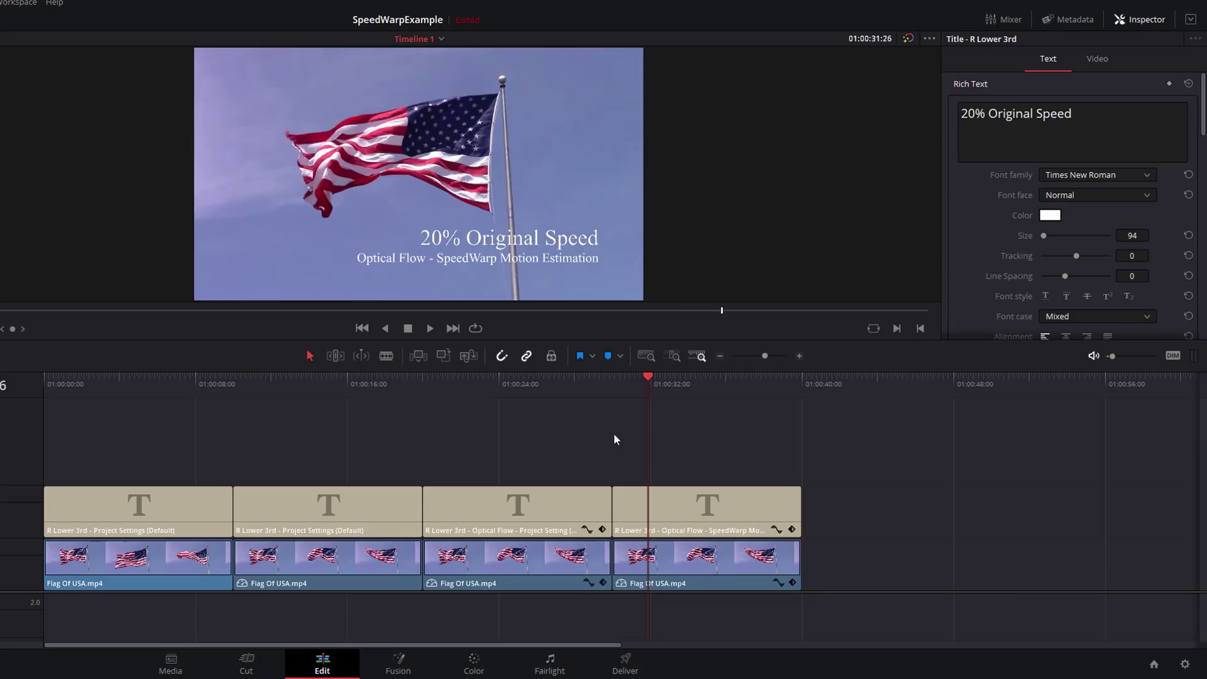
Step: Play back the SpeedWarp clip from its start, then select all clips on the timeline
left_click(608, 395)
key("space")
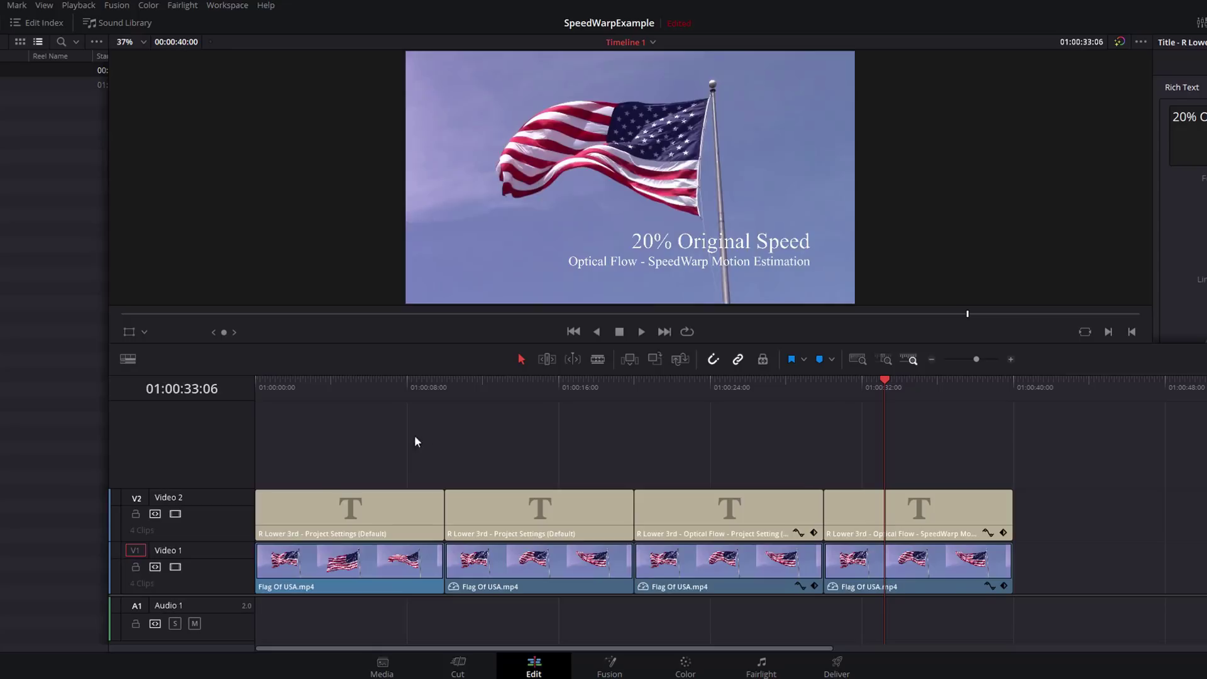
left_click_drag(333, 462, 573, 464)
Step: On the Deliver page, set the output filename and add the flag timeline to the render queue
left_click(845, 674)
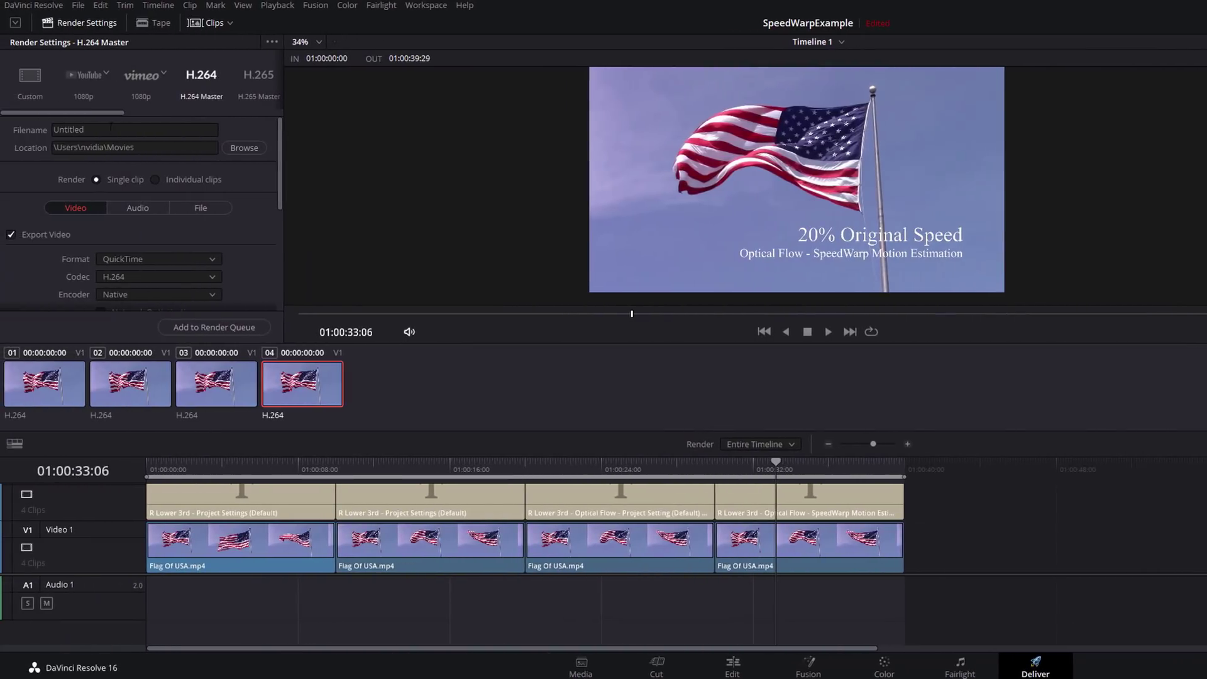
left_click(146, 130)
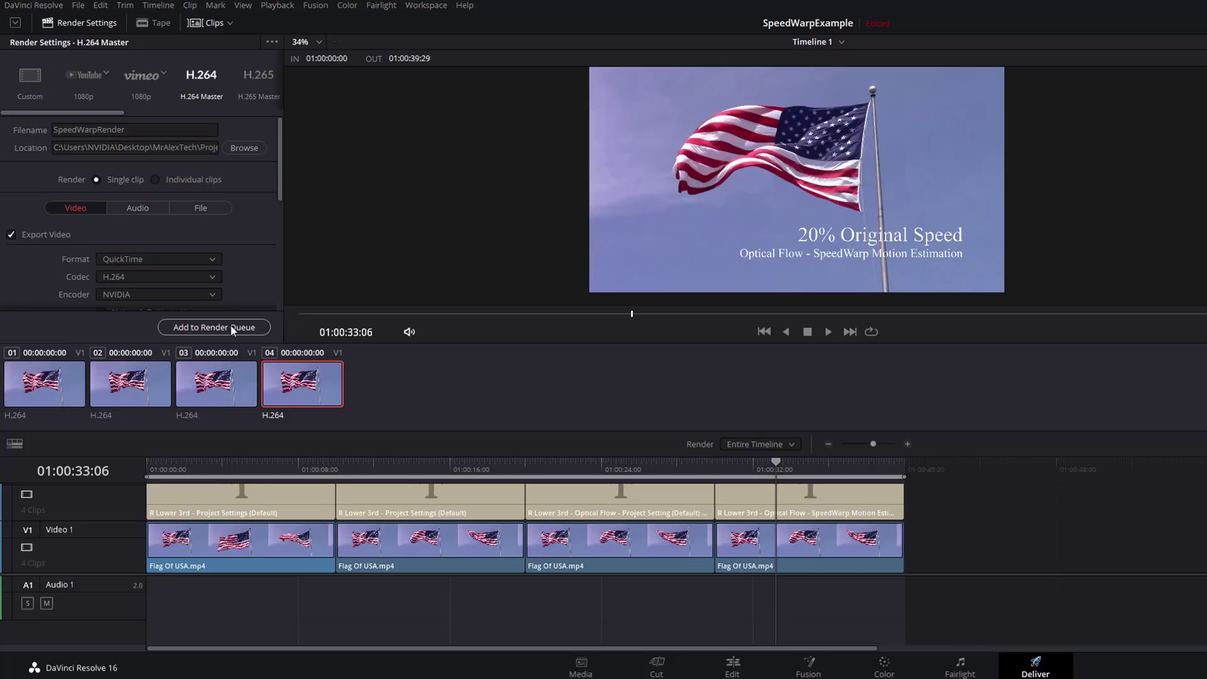
left_click(230, 324)
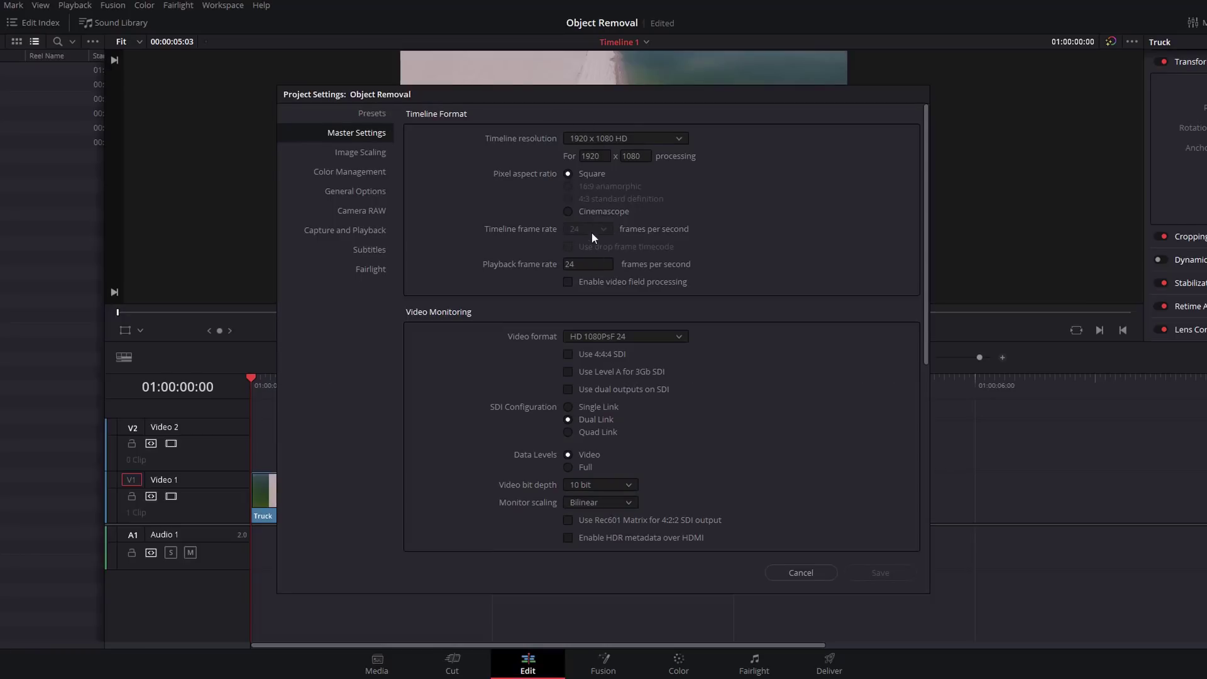
Step: Close Project Settings, return to the Truck clip's first frame and take it to the Color page
left_click(813, 569)
left_click_drag(528, 381, 372, 368)
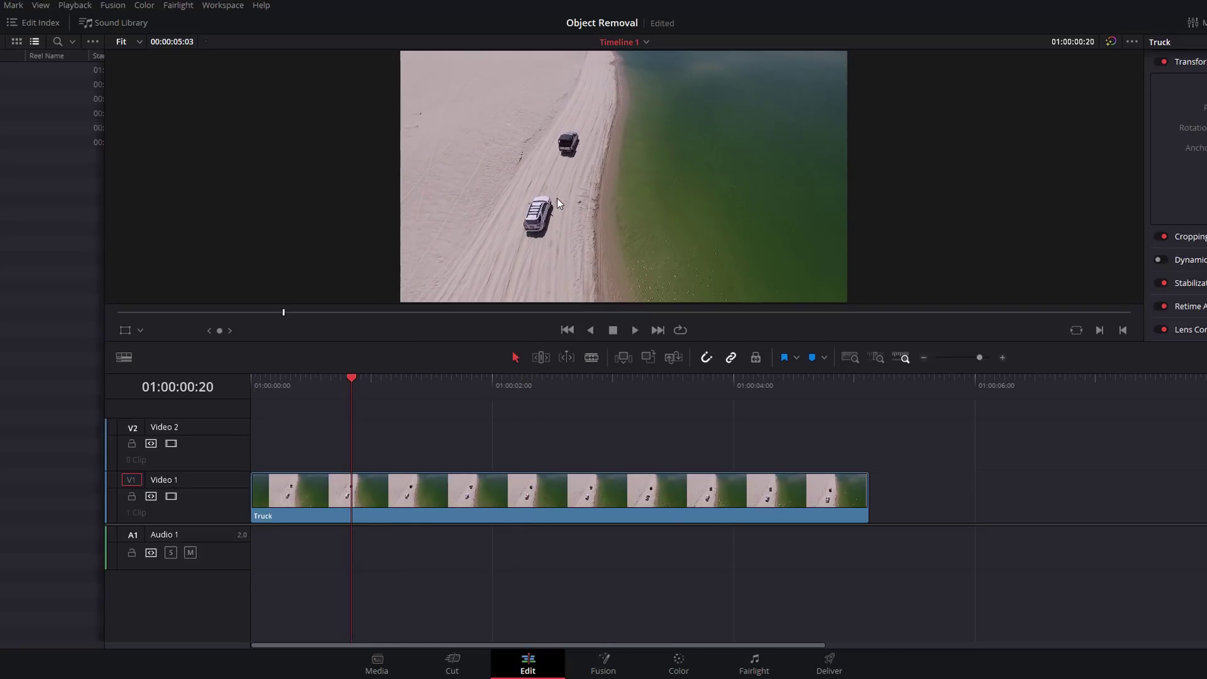
left_click_drag(326, 384, 251, 385)
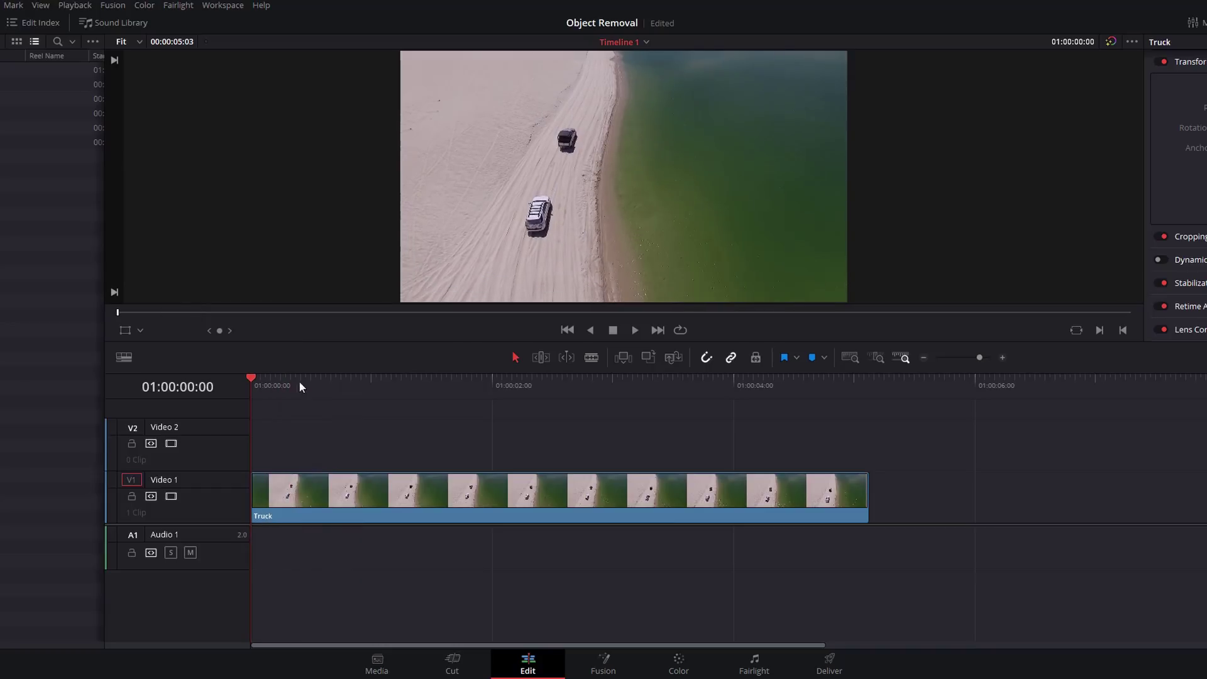
left_click(509, 487)
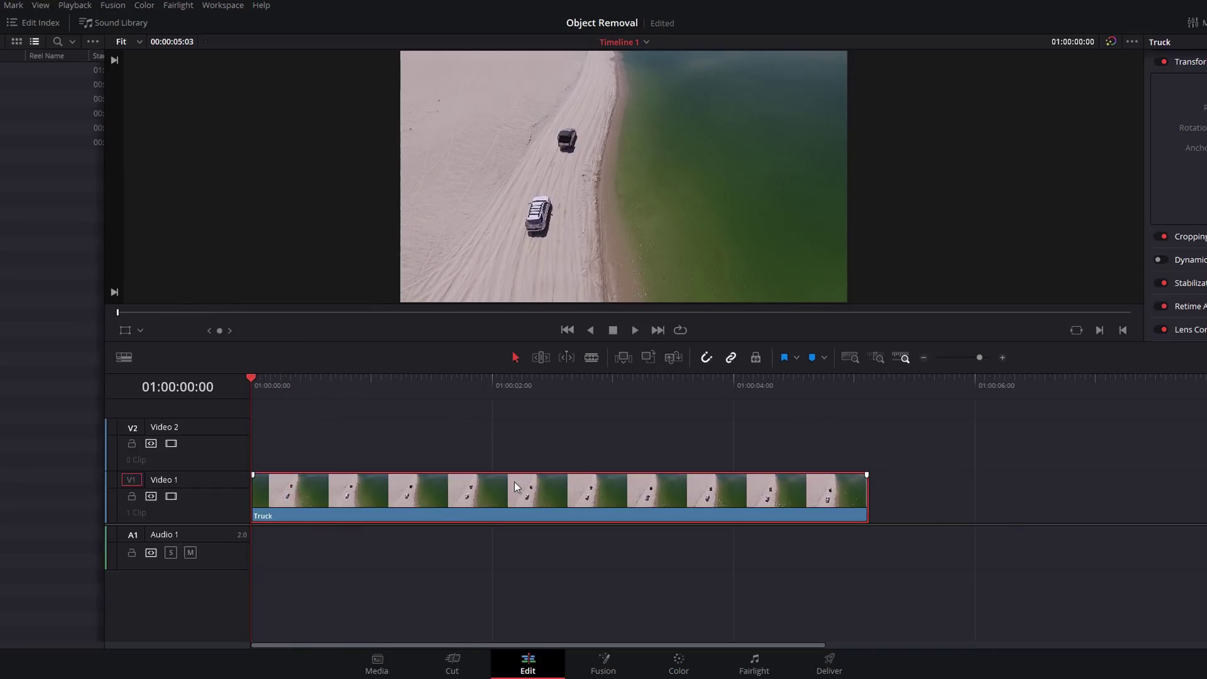
key("shift+6")
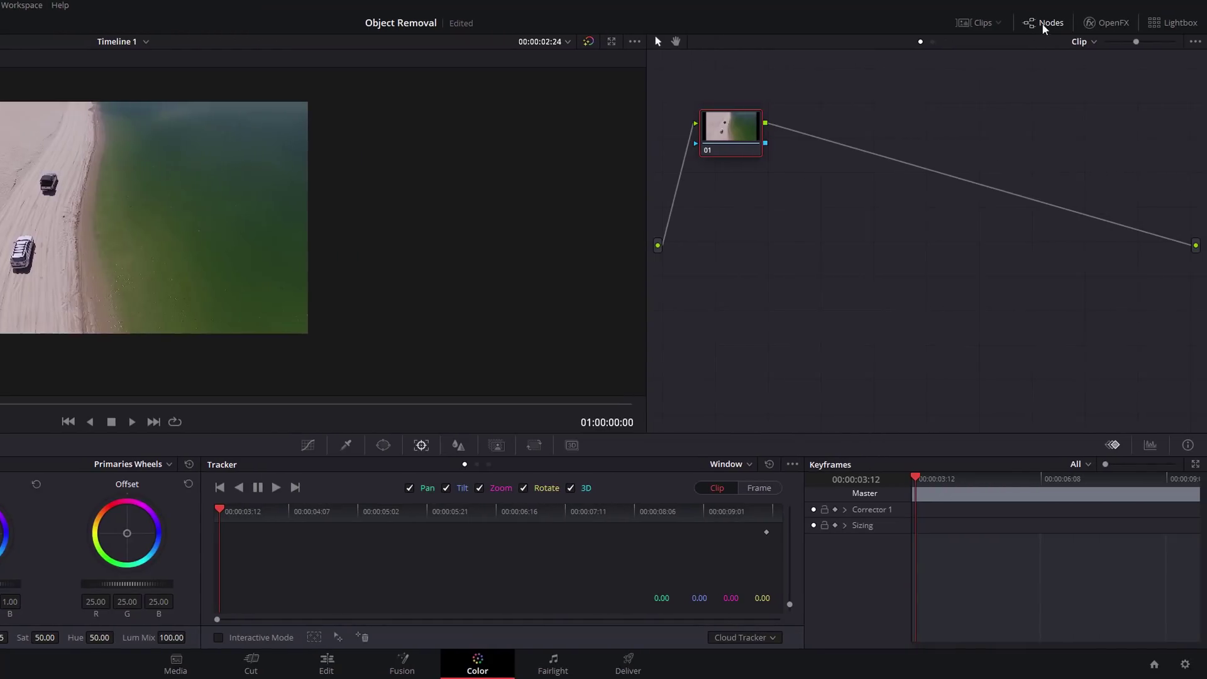
Step: Widen the node graph, show the Window shape controls and preview the drone clip start to end
left_click(1047, 24)
left_click(1046, 23)
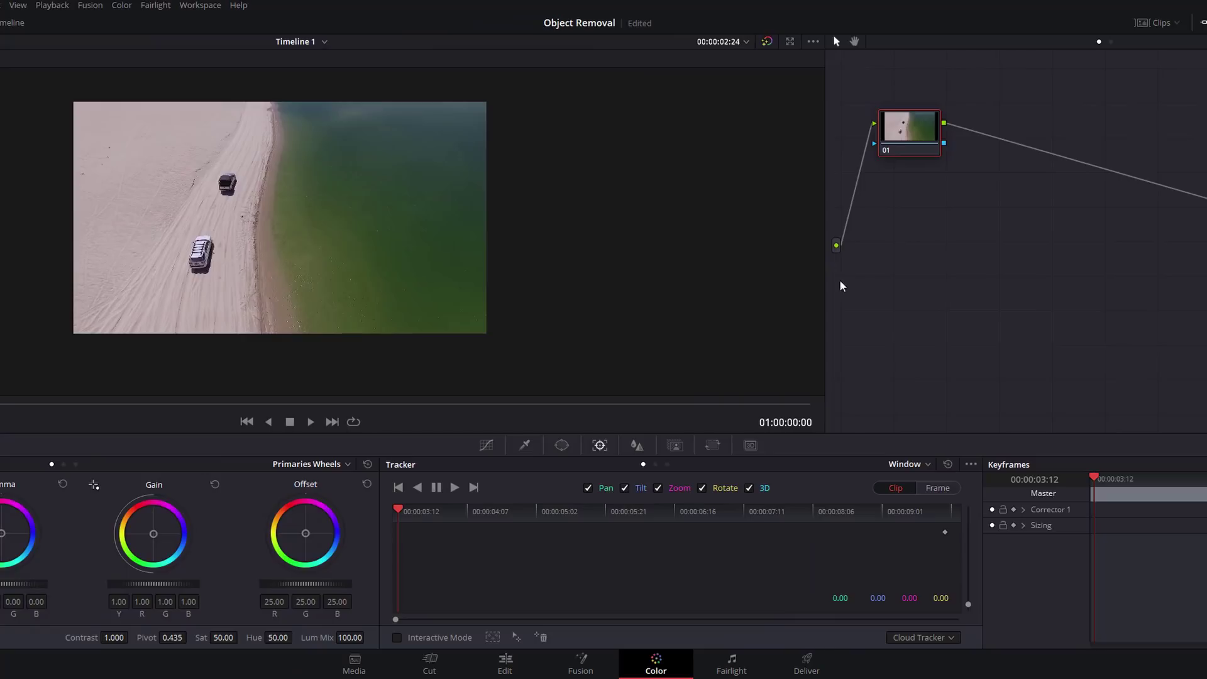
left_click_drag(821, 282, 681, 274)
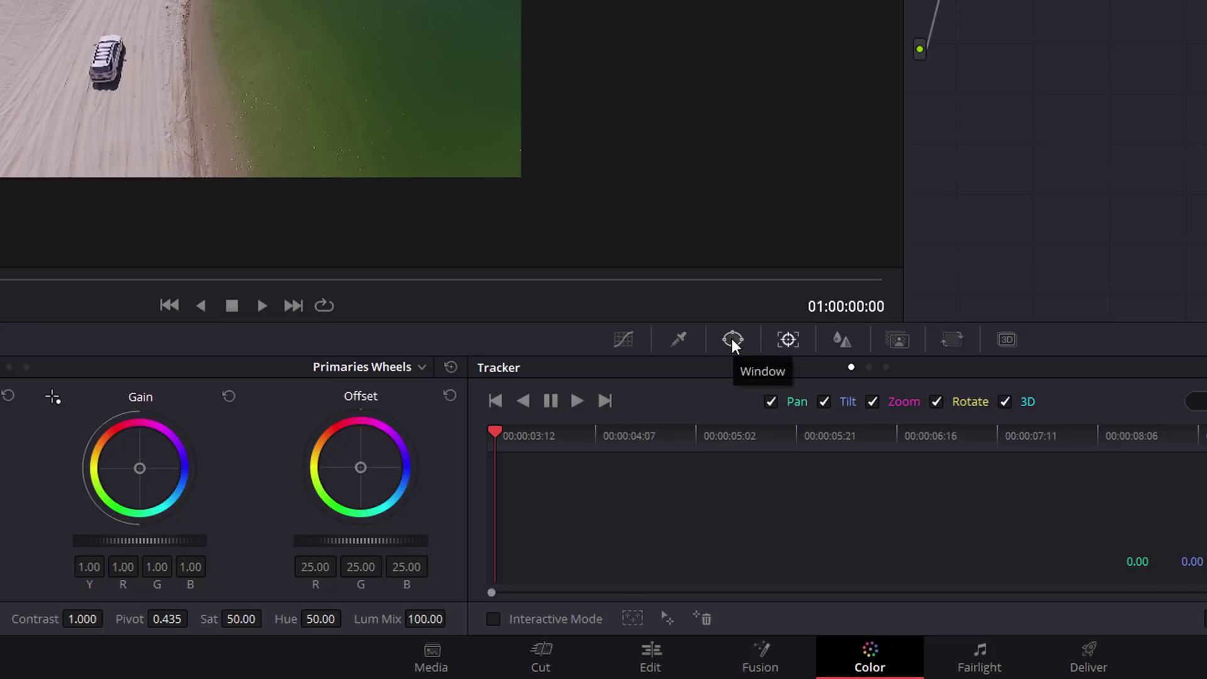
left_click(732, 340)
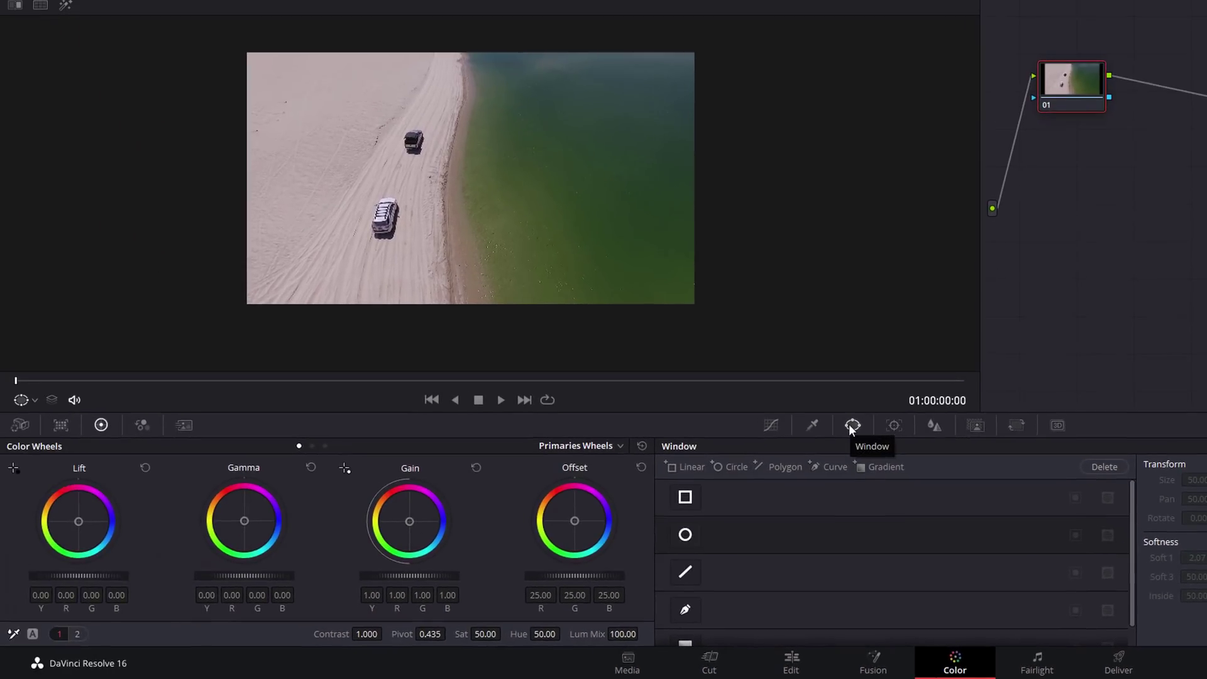
left_click_drag(103, 377, 1, 379)
Step: Fit a rectangular window around the white truck, rotated 7.52 with pan 49.10 and tilt 46.8
left_click(686, 499)
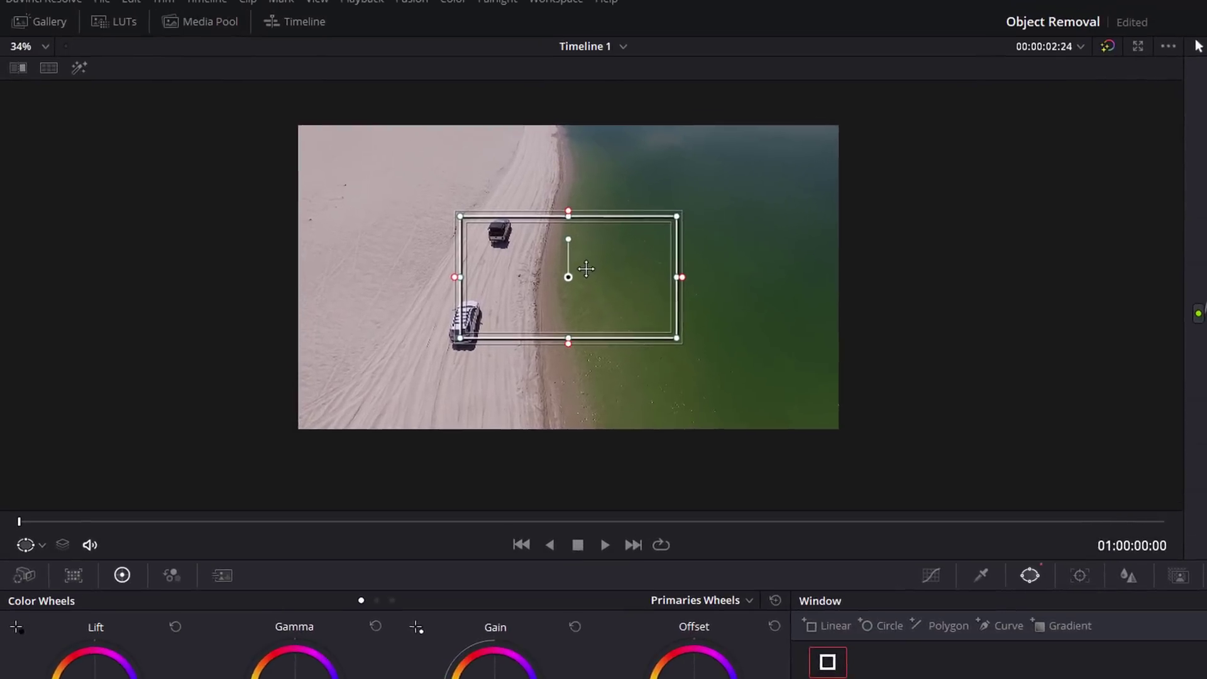
left_click_drag(469, 181, 432, 222)
left_click_drag(649, 347, 457, 354)
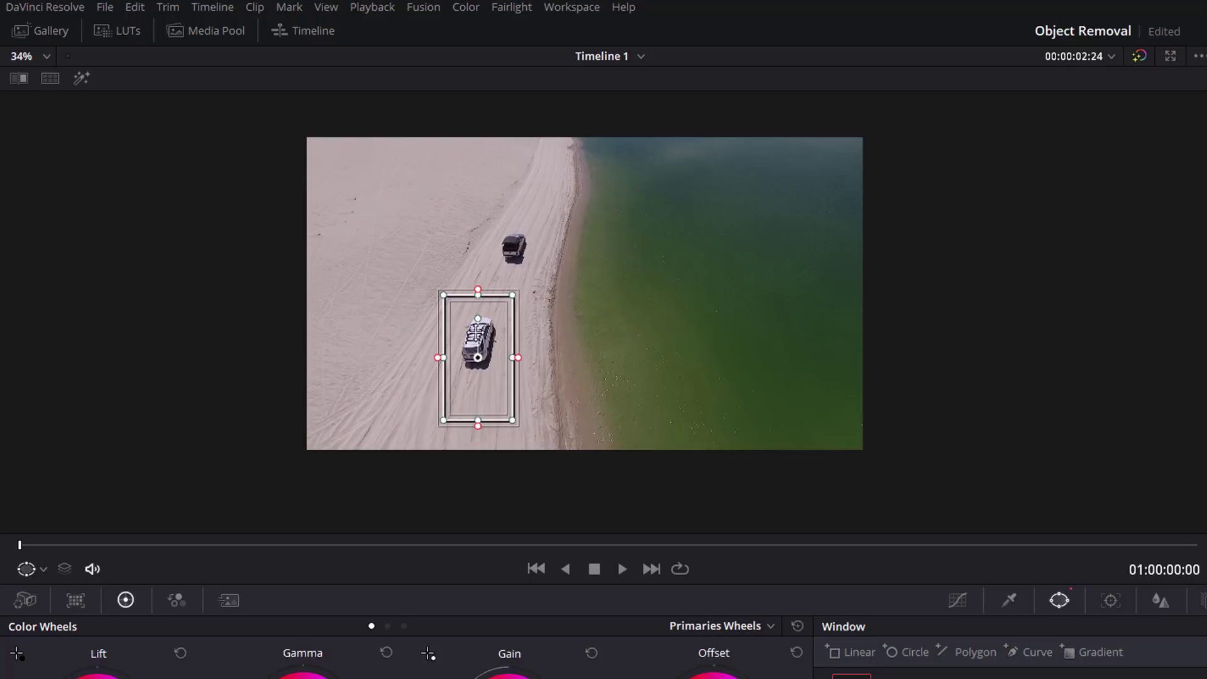
scroll(456, 343, "up", 2)
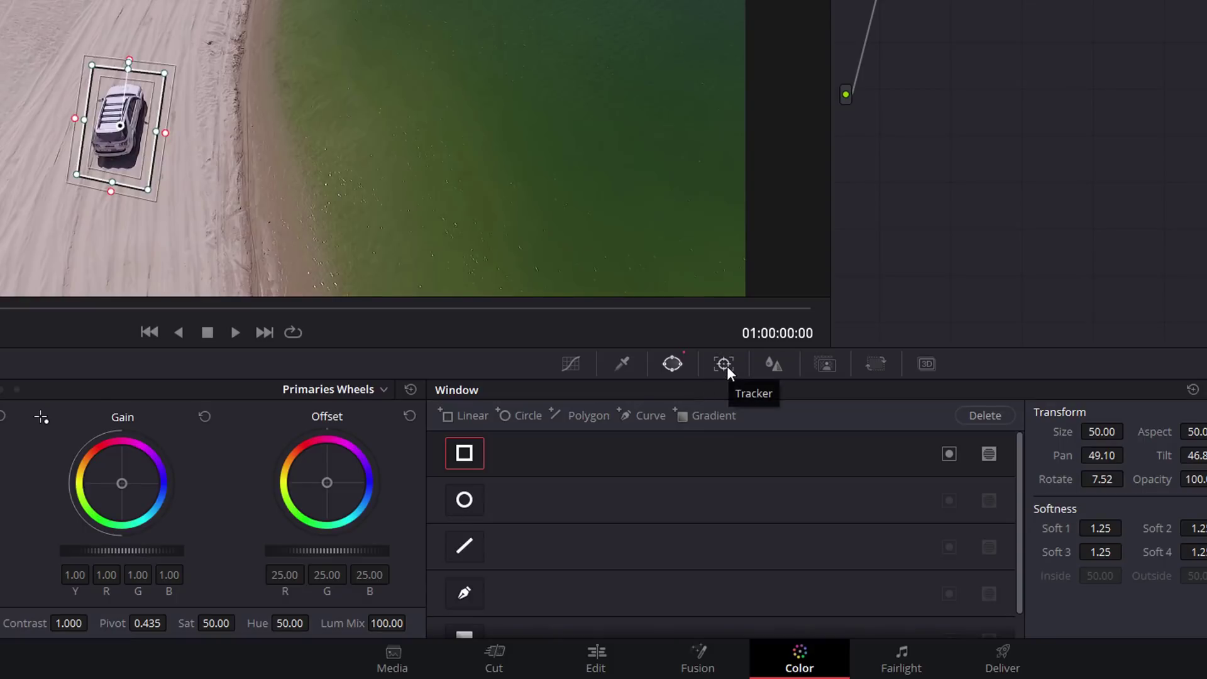
Step: Track the truck window forward through the clip, then verify it by boosting contrast and scrubbing back
left_click(724, 366)
key("space")
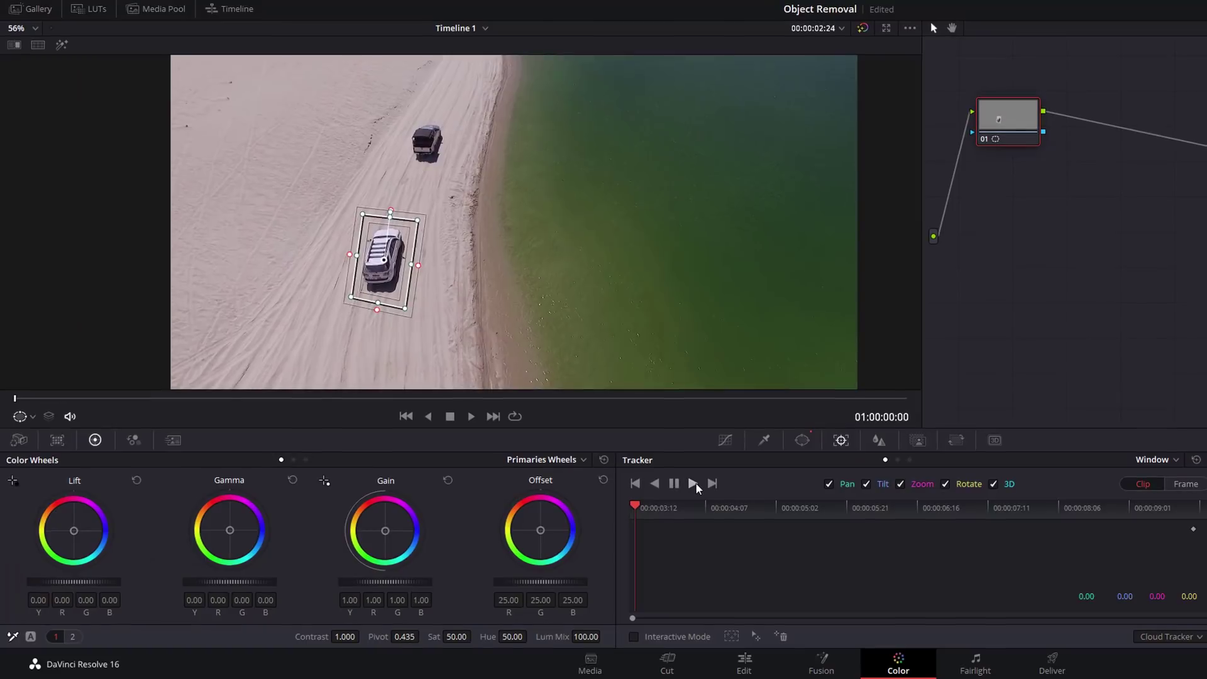
left_click(696, 481)
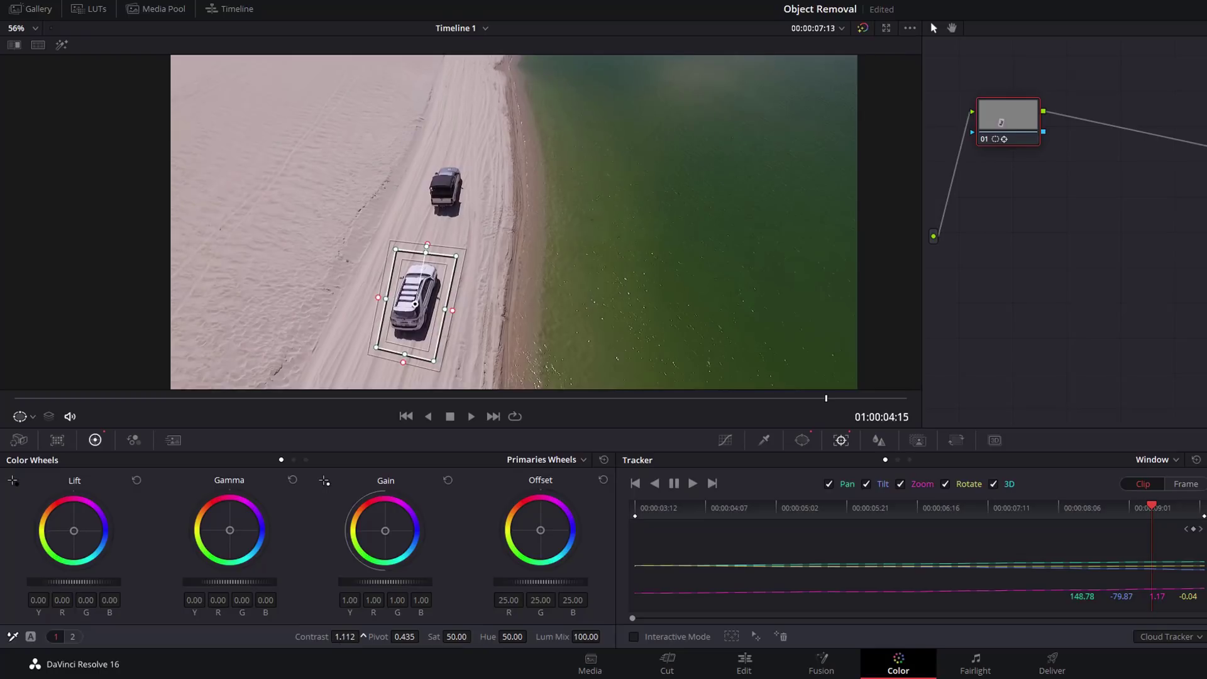
left_click_drag(345, 637, 352, 636)
left_click_drag(736, 410, 843, 407)
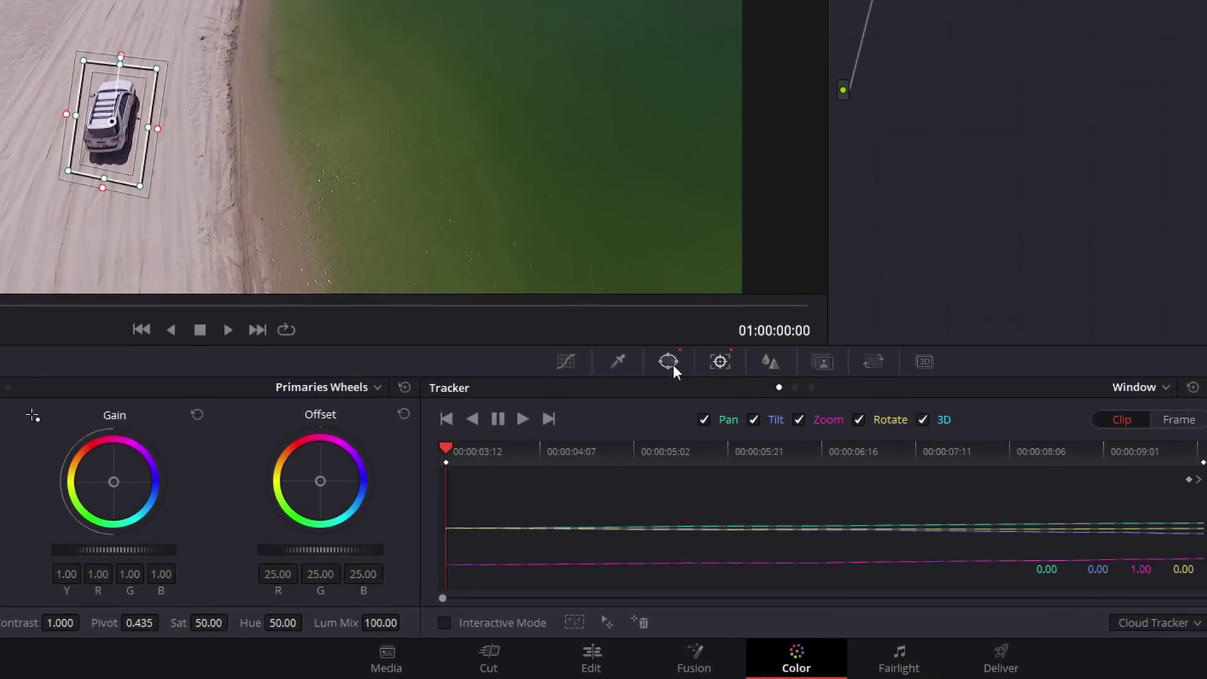
Step: Invert the truck window, test it with raised Contrast, then reset Contrast to 1.000
left_click(802, 440)
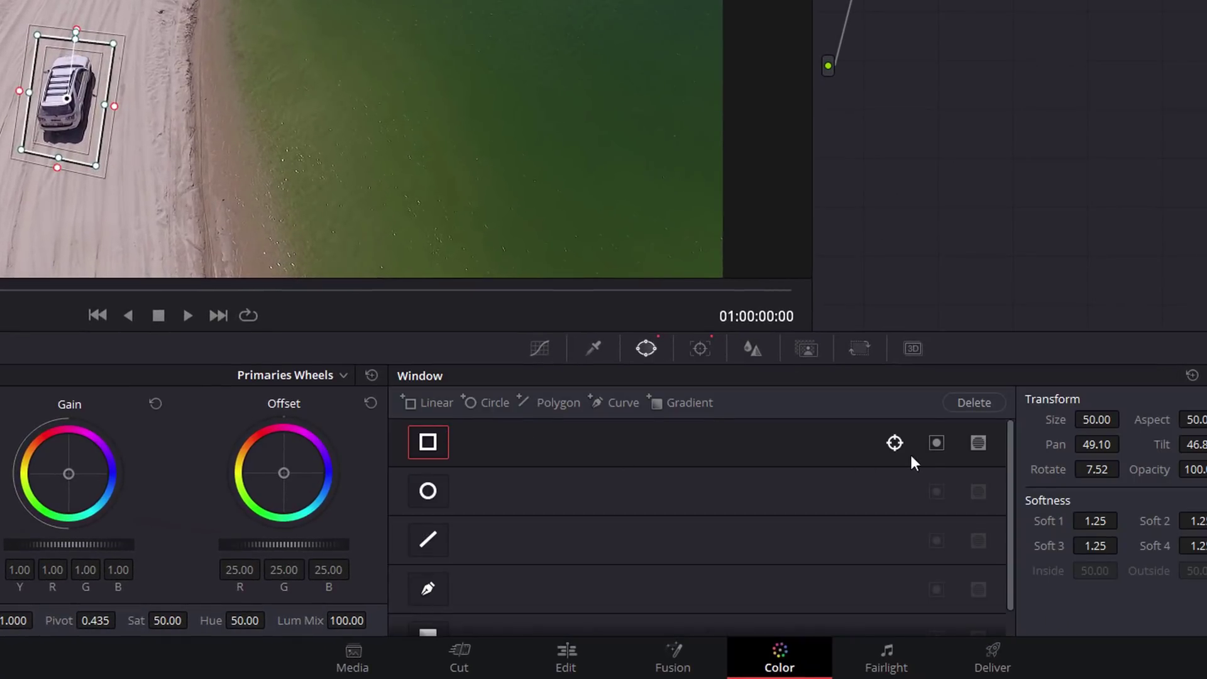
left_click(937, 443)
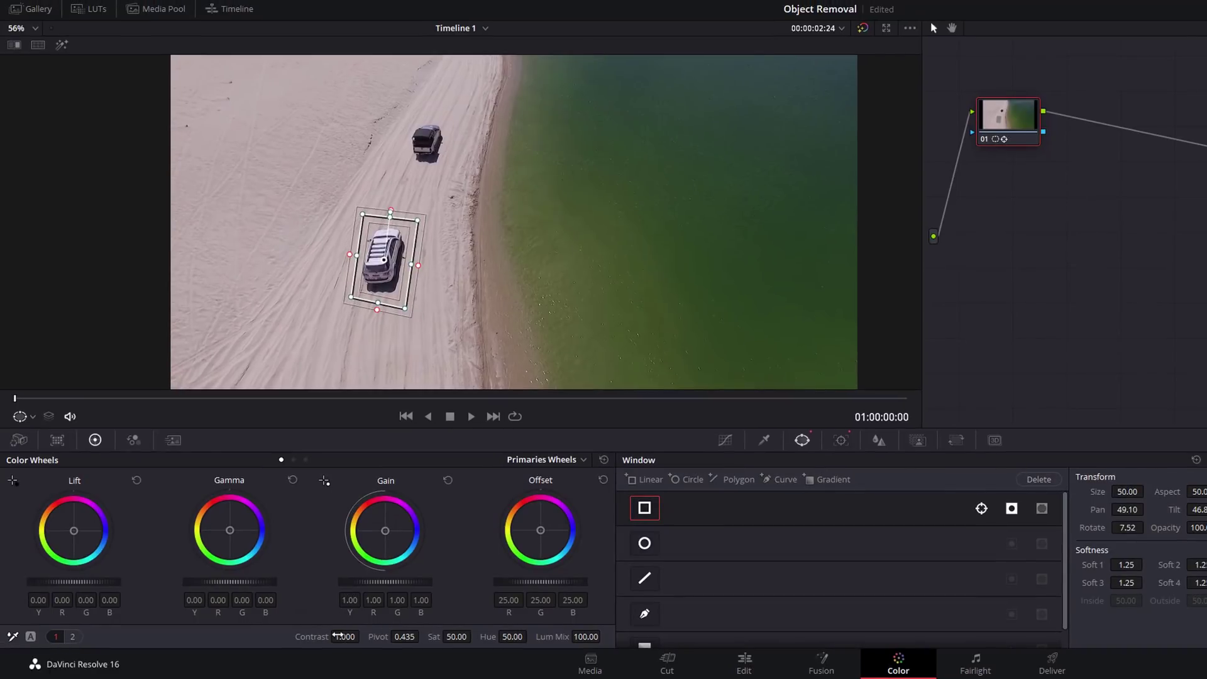
left_click_drag(340, 637, 363, 637)
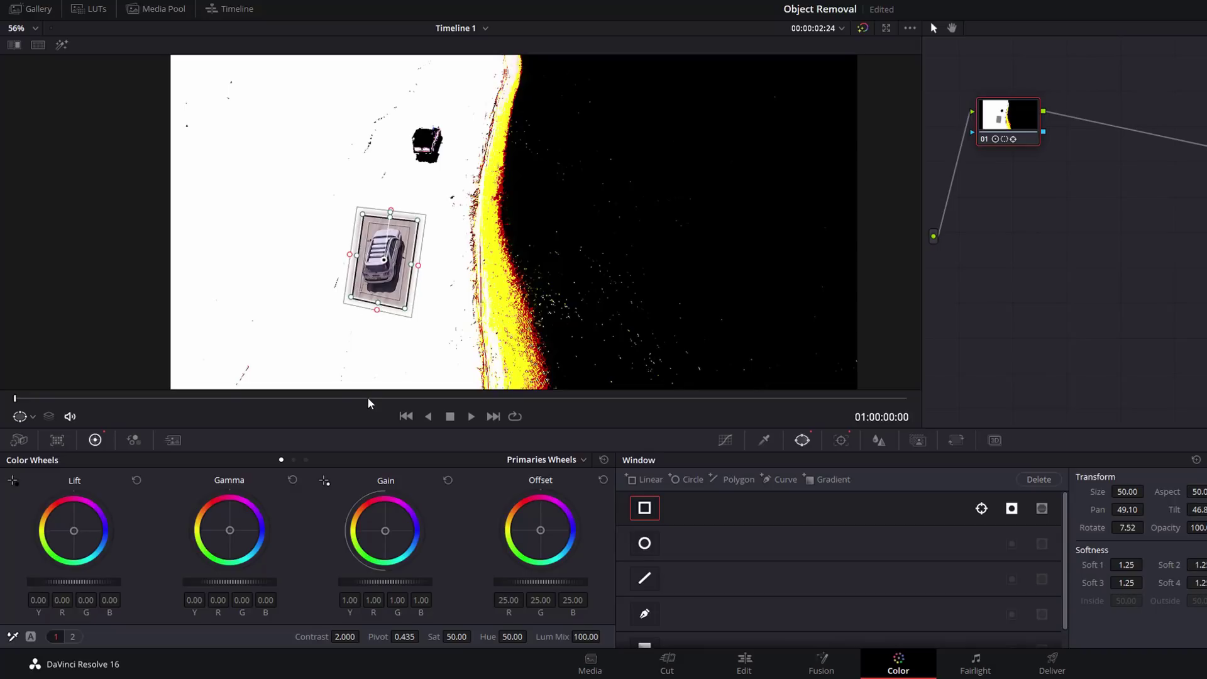
double_click(311, 637)
left_click_drag(1009, 121, 1013, 160)
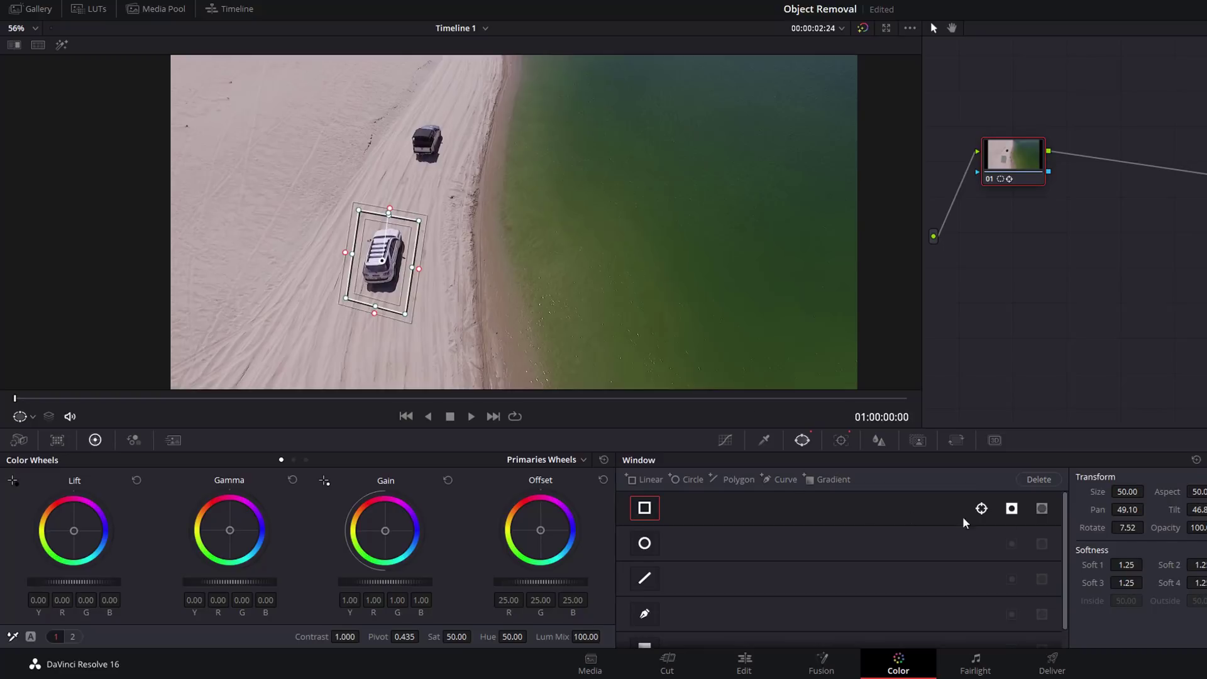
Step: Make the truck window a mask and add serial node 02 that takes node 01's key
left_click(1013, 509)
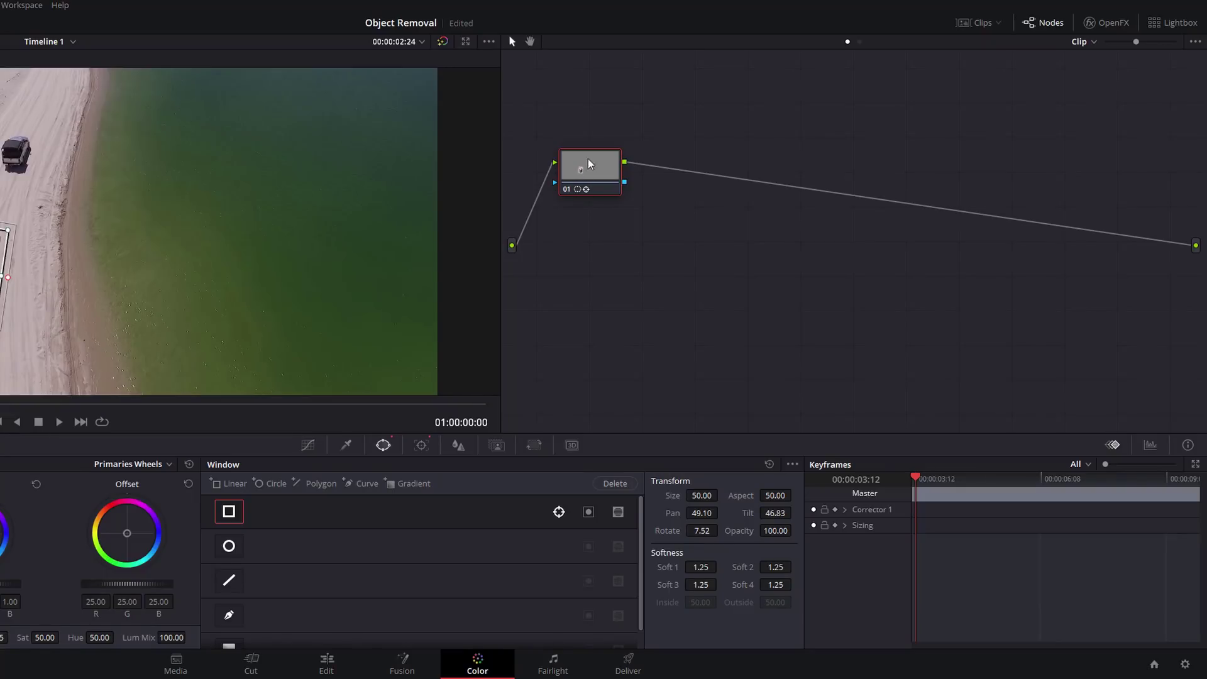
right_click(589, 161)
mouse_move(621, 225)
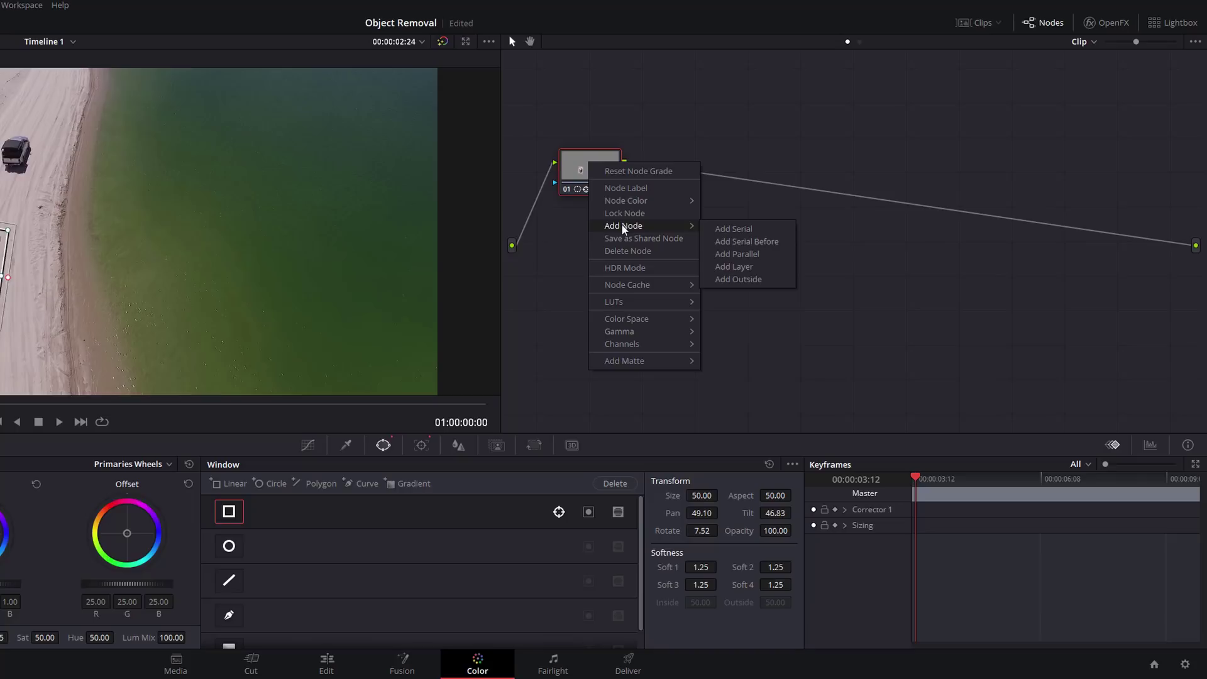
left_click(744, 230)
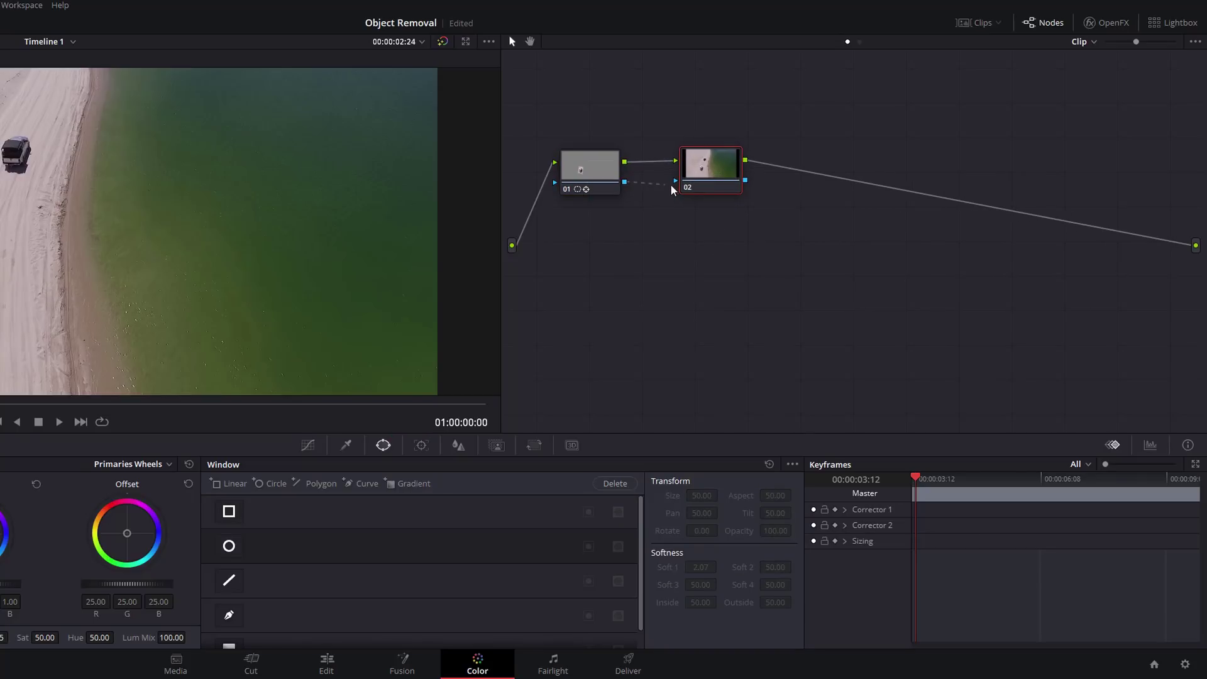
left_click_drag(672, 187, 675, 183)
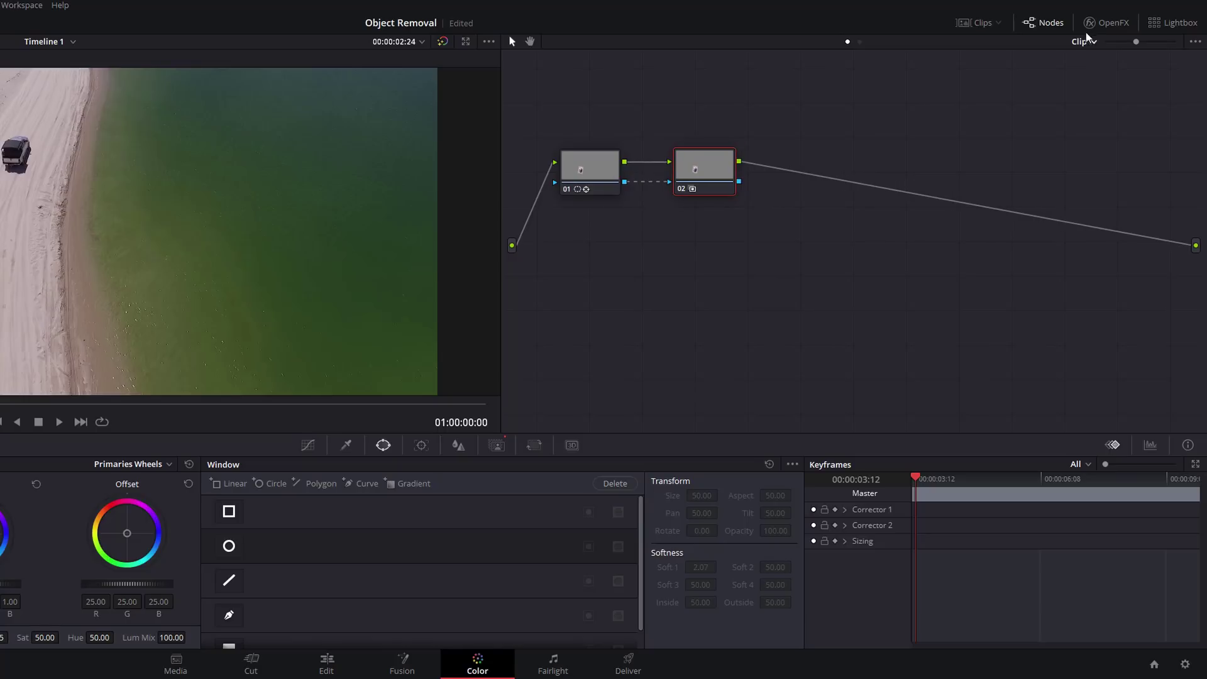
Step: Drop ResolveFX Revival's Object Removal onto node 02 and run Scene Analysis
left_click(1105, 25)
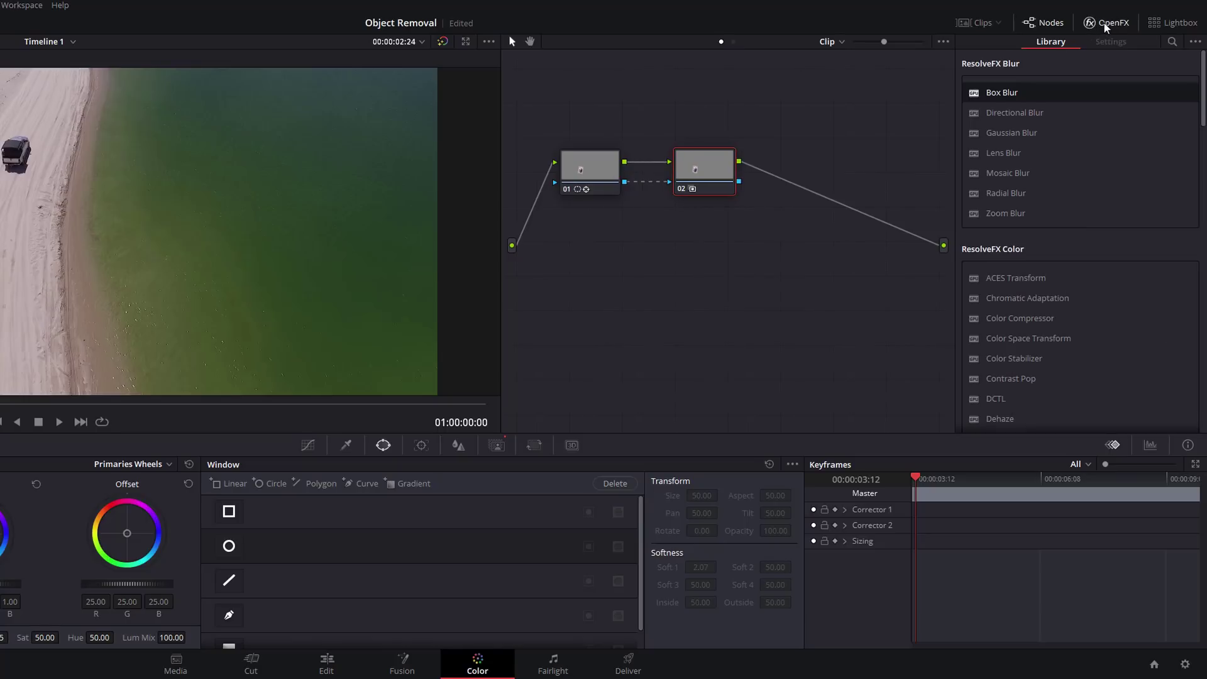
left_click_drag(1198, 76, 1126, 197)
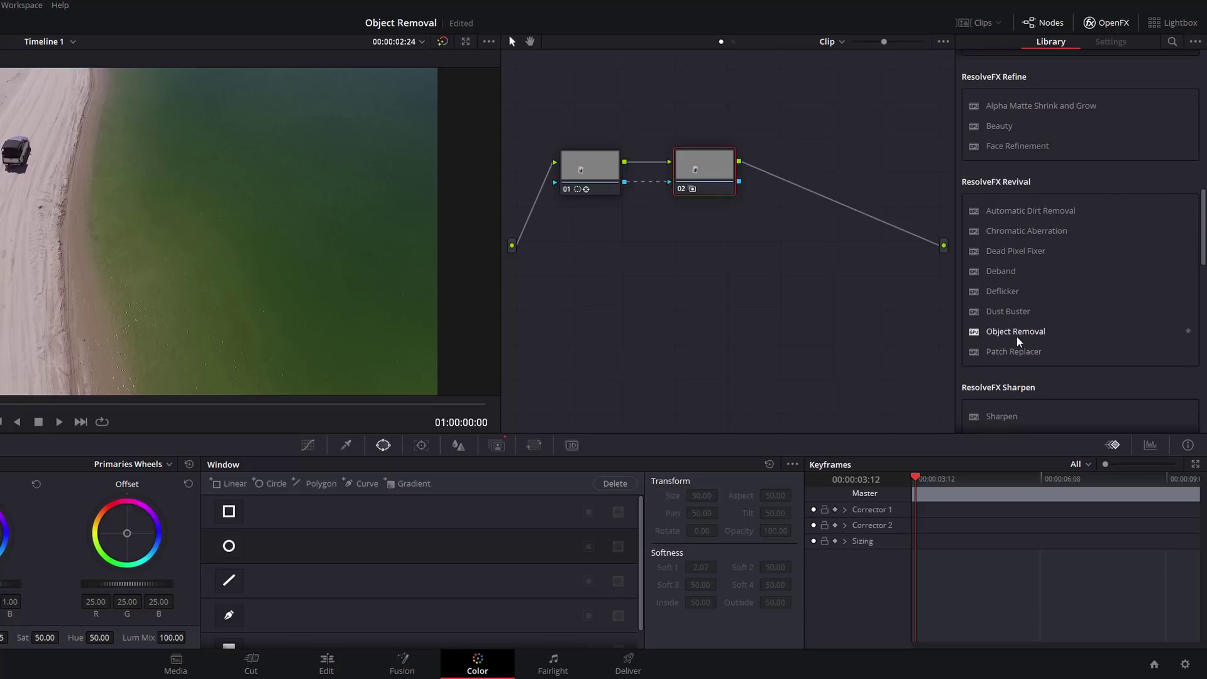
left_click_drag(1039, 337, 702, 174)
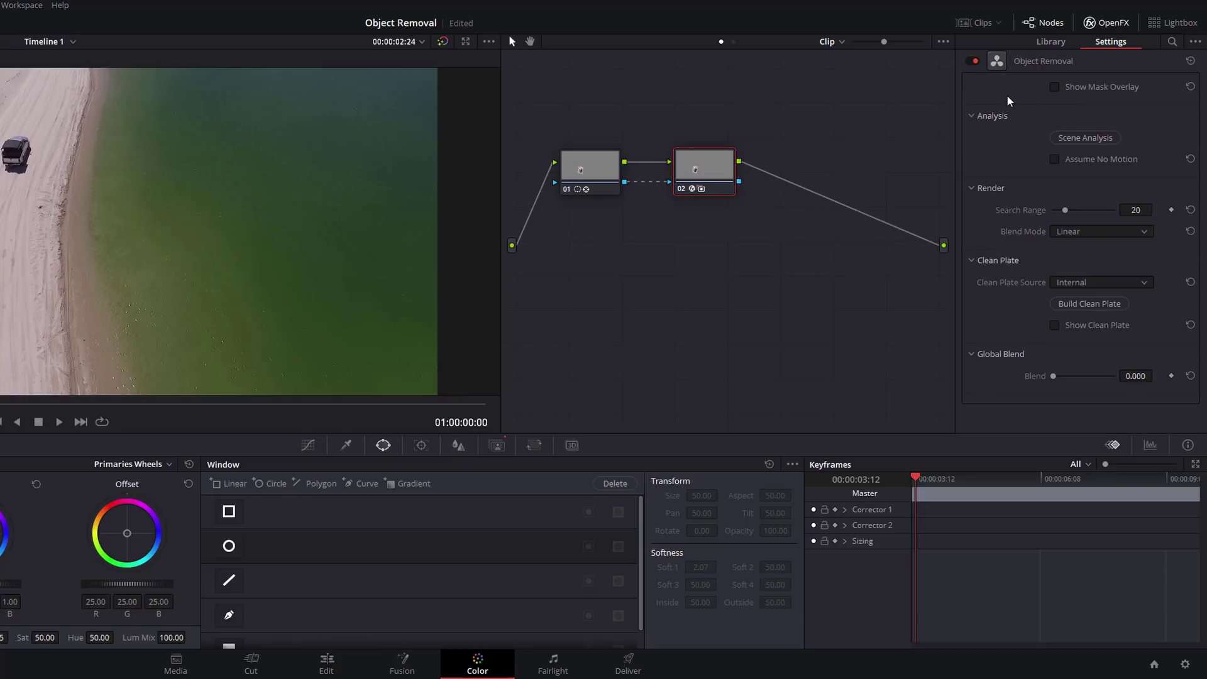
left_click(1085, 138)
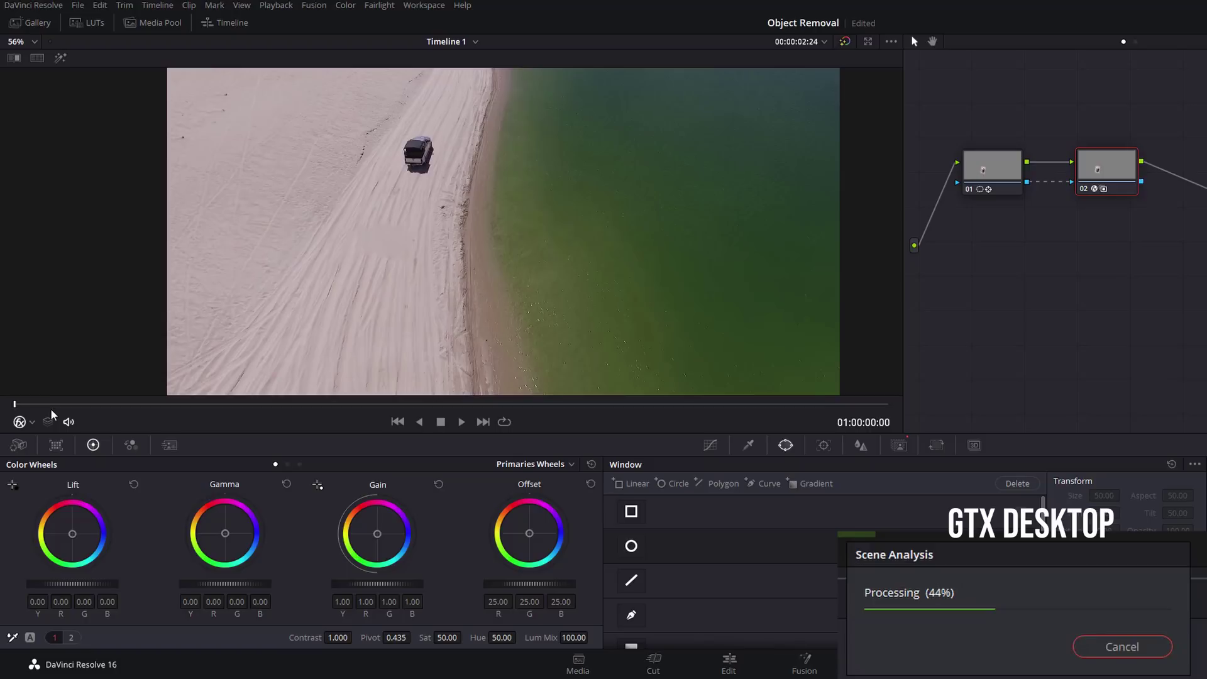
Step: Play back the truck-free clip to check the removal, then switch to the Deliver page
key("space")
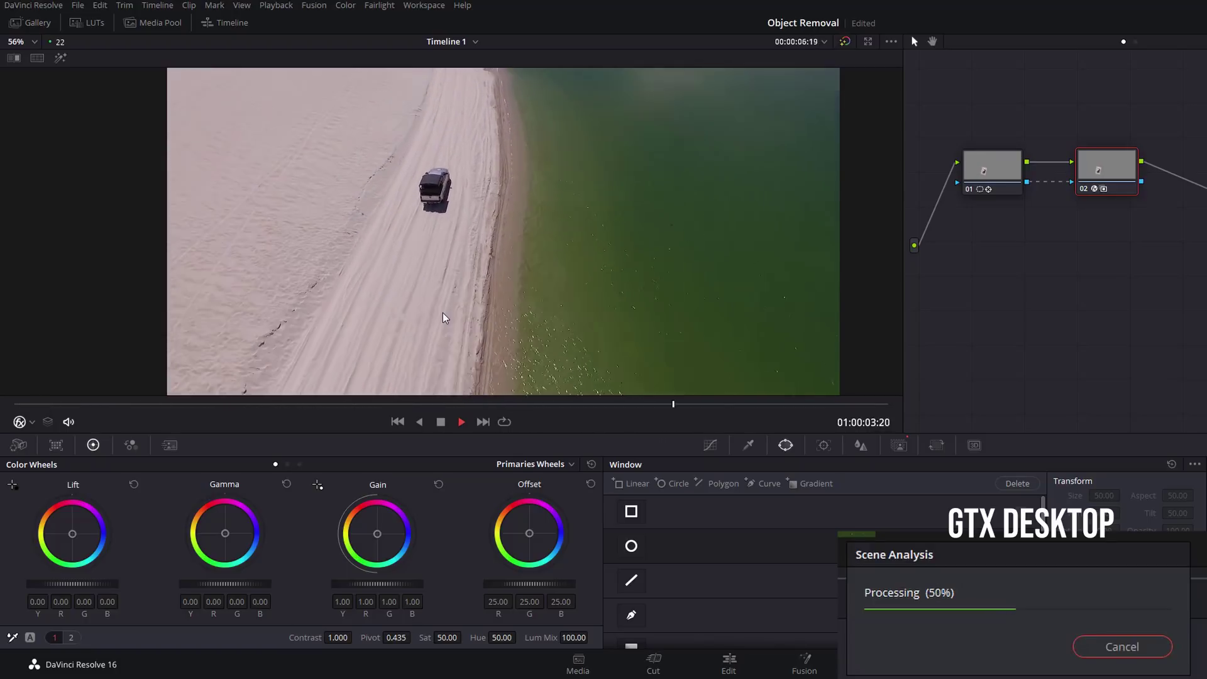
key("space")
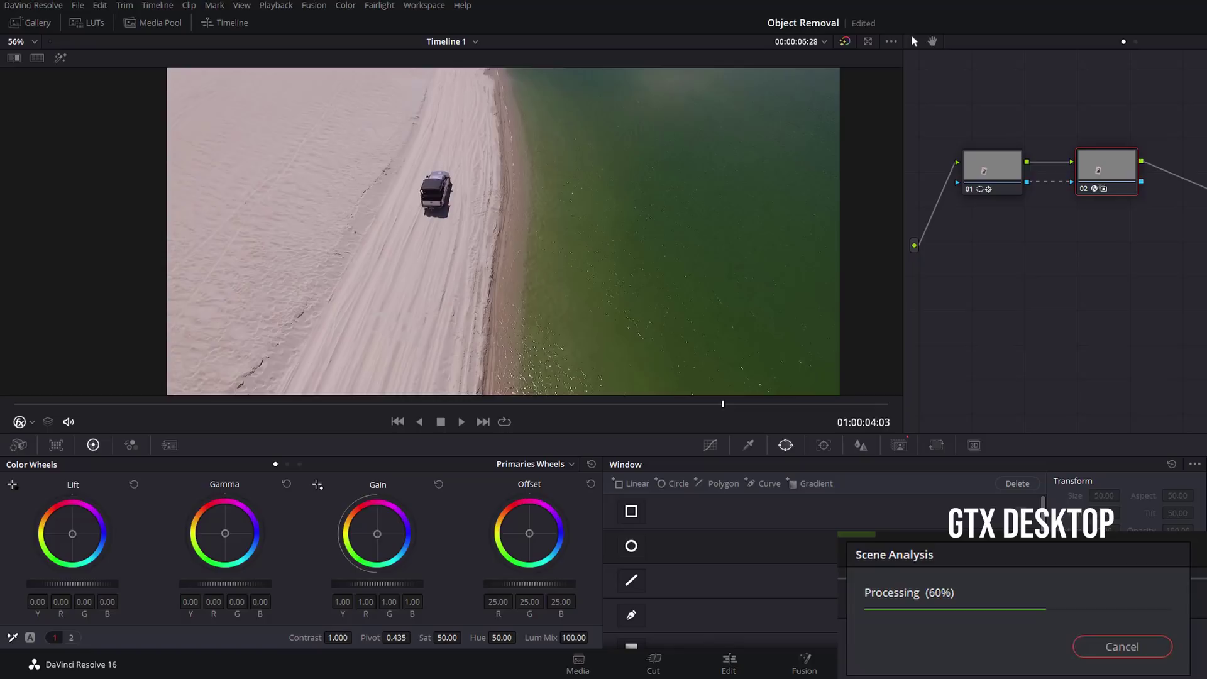
key("shift+8")
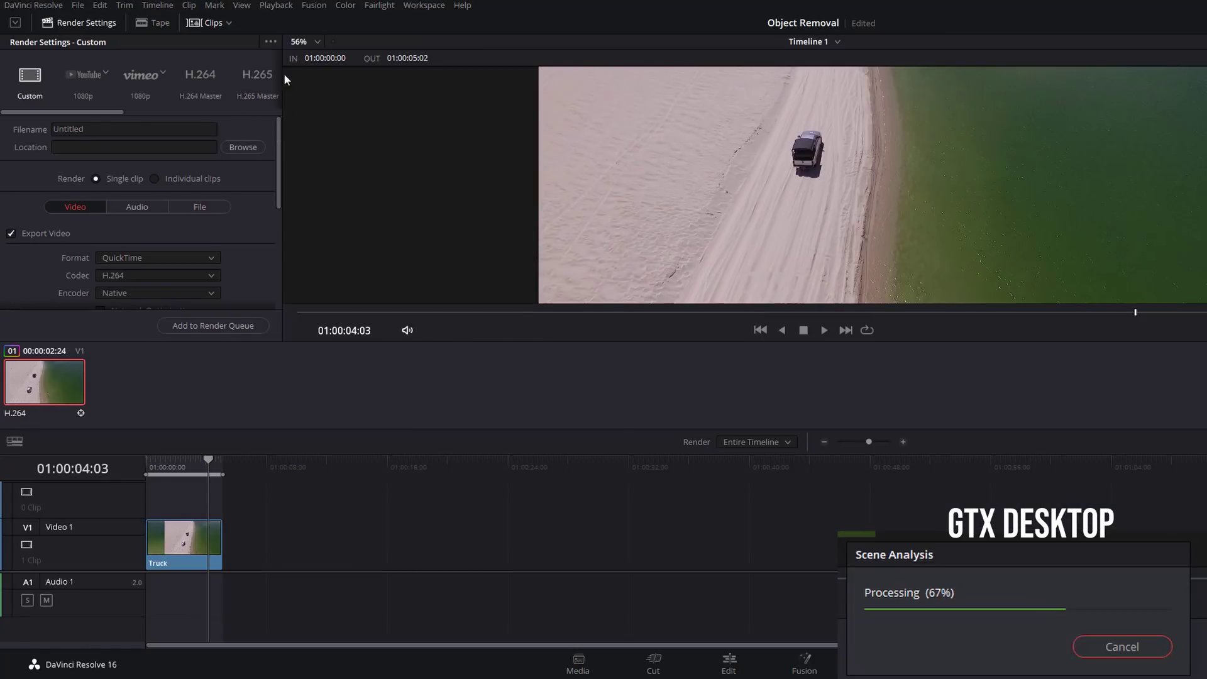
Step: Render the truck-free clip using the H.264 Master preset
left_click(202, 88)
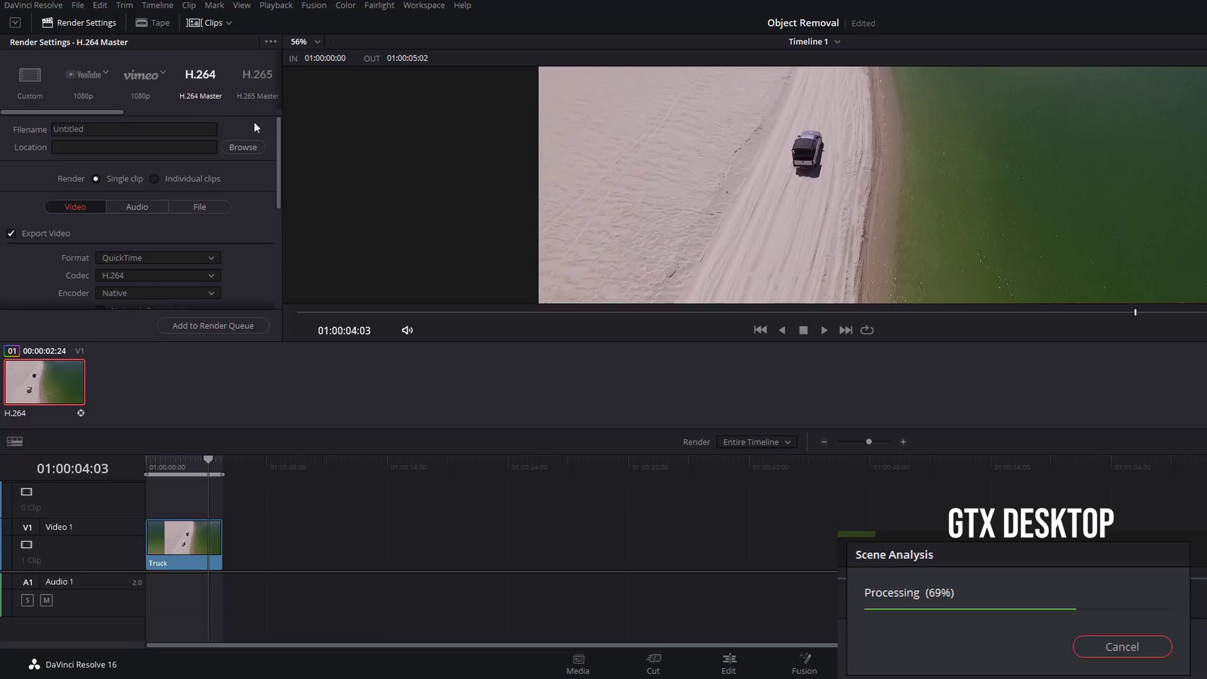
scroll(276, 202, "down", 2)
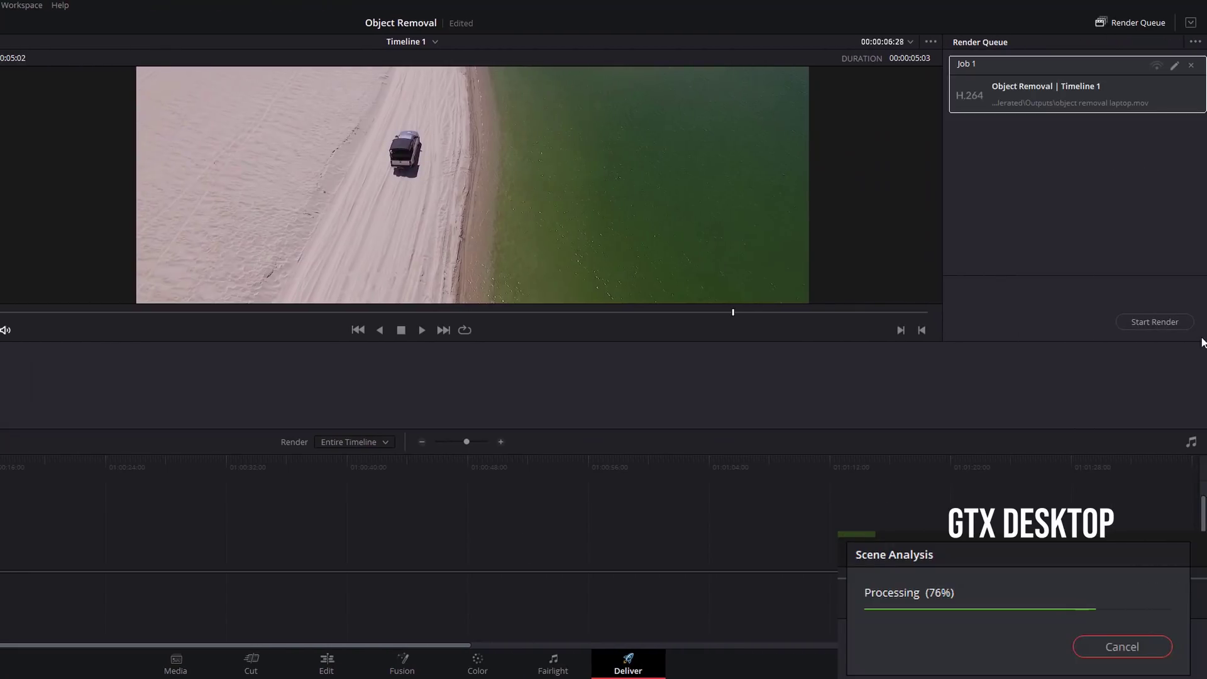
left_click(1171, 323)
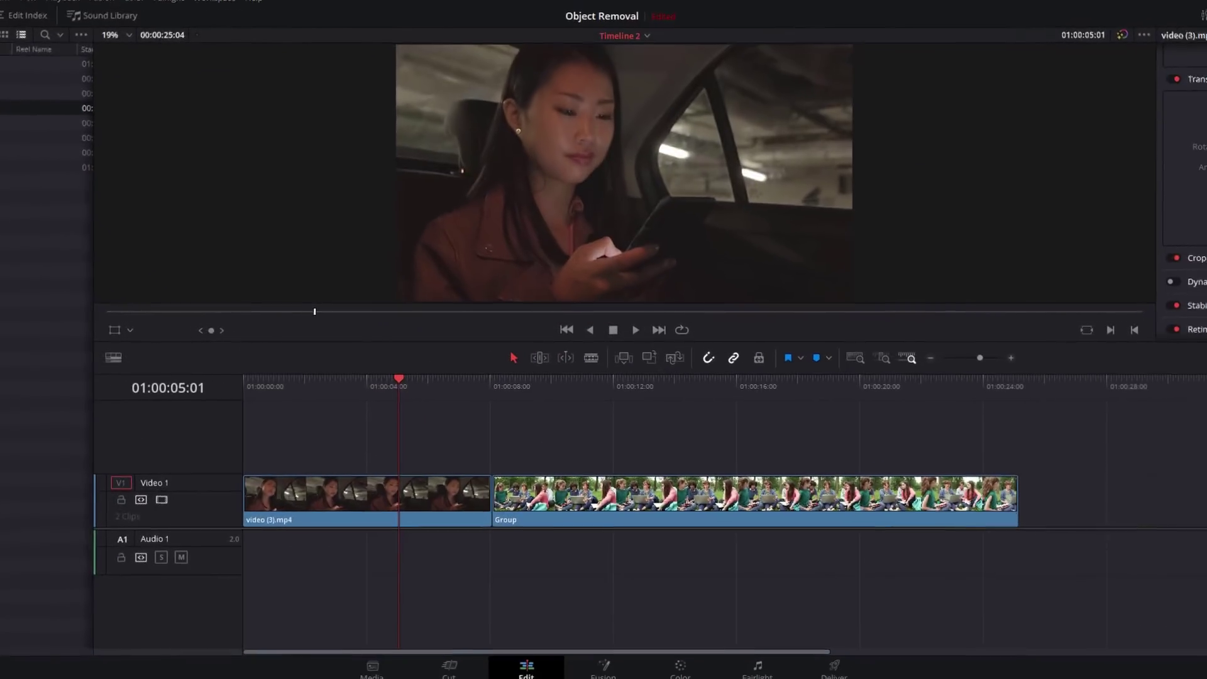
Step: Dismiss Project Settings, select the video (3).mp4 clip and bring it into the Color page
key("shift+9")
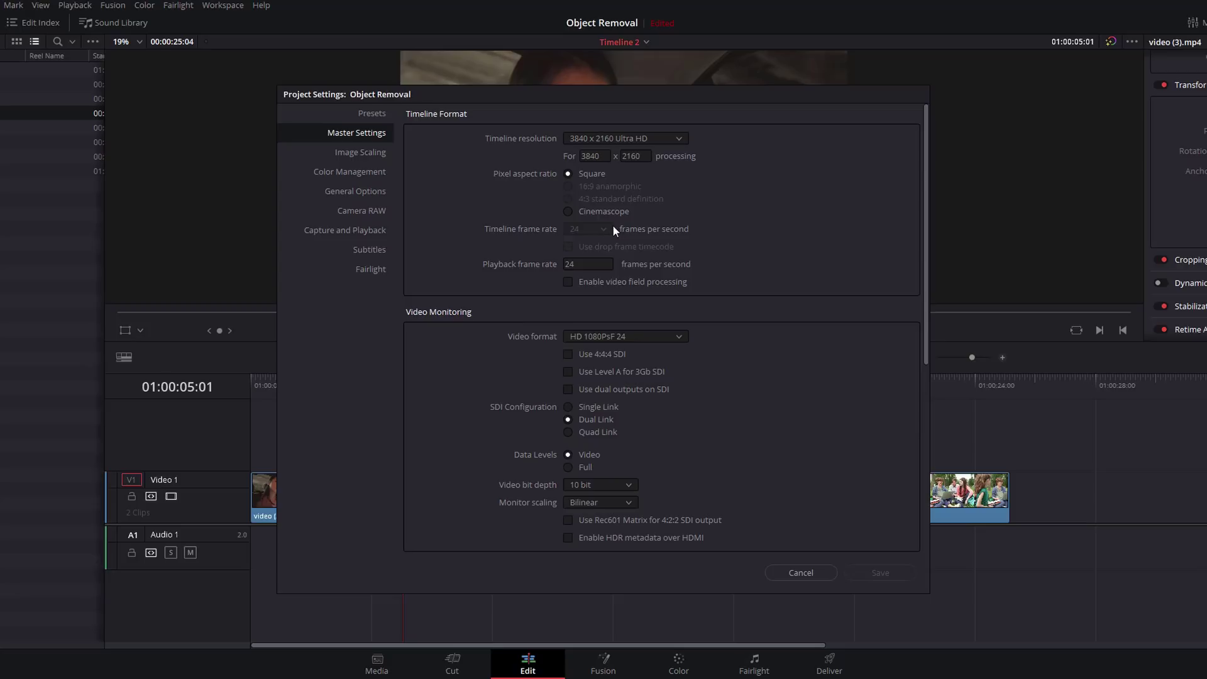
left_click(828, 576)
left_click_drag(301, 434, 410, 542)
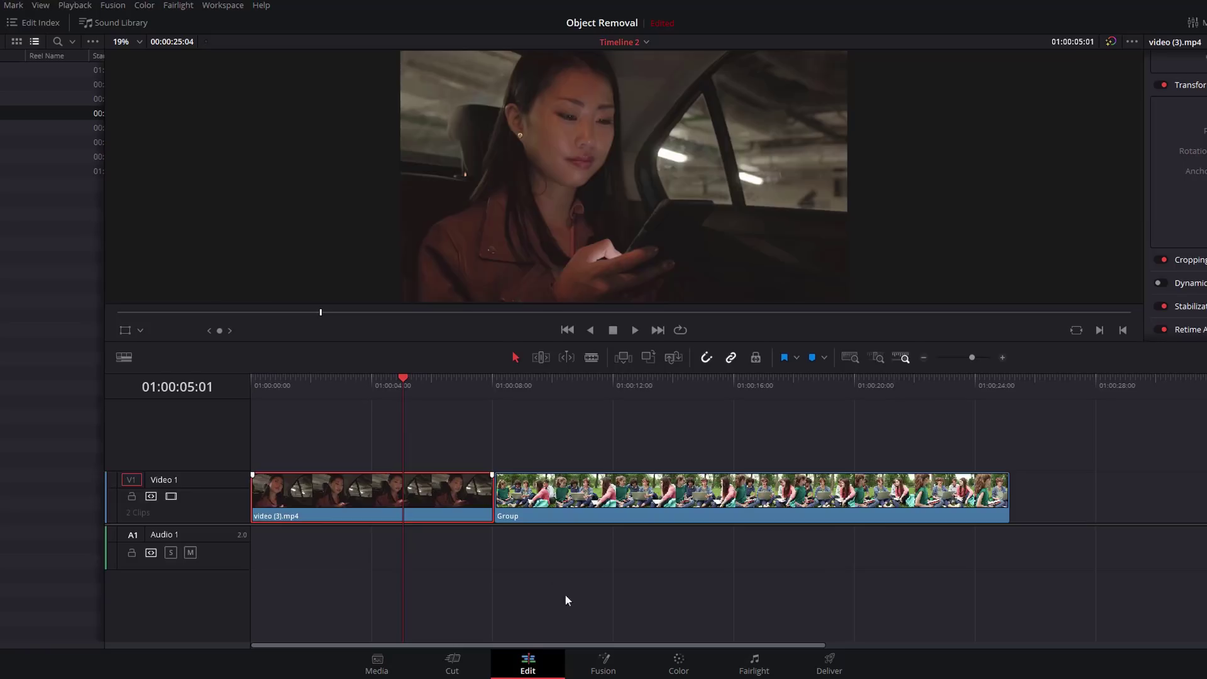
left_click(679, 663)
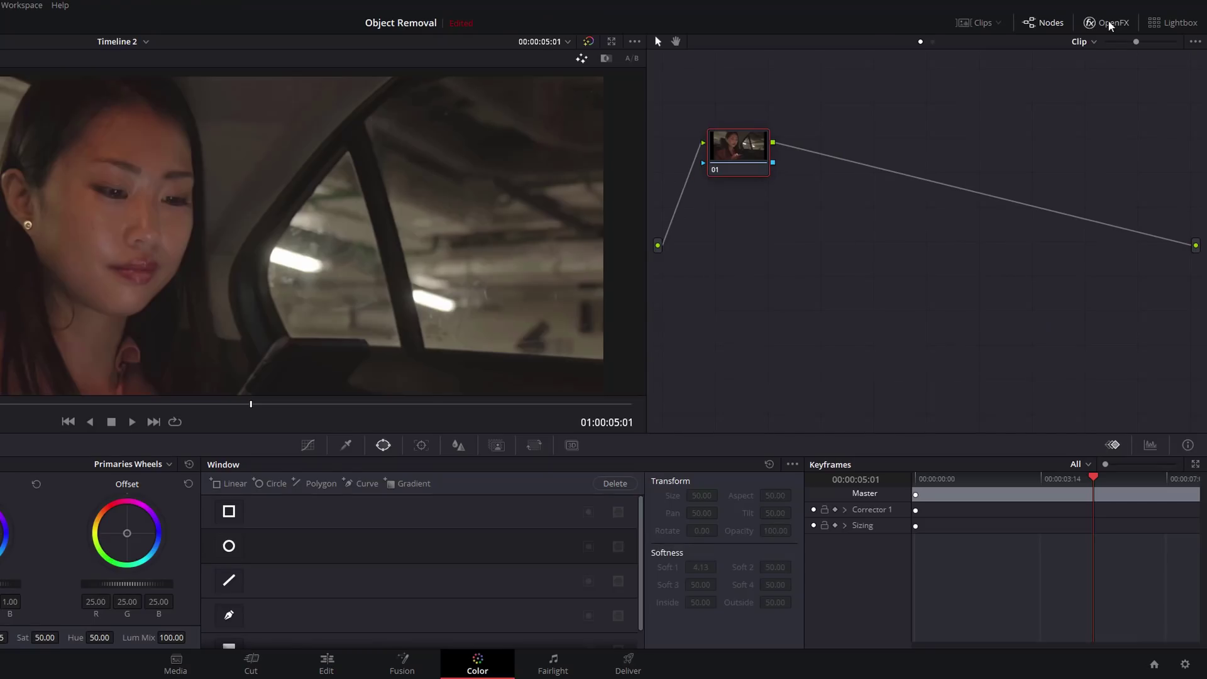
left_click(1111, 25)
scroll(1077, 110, "down", 6)
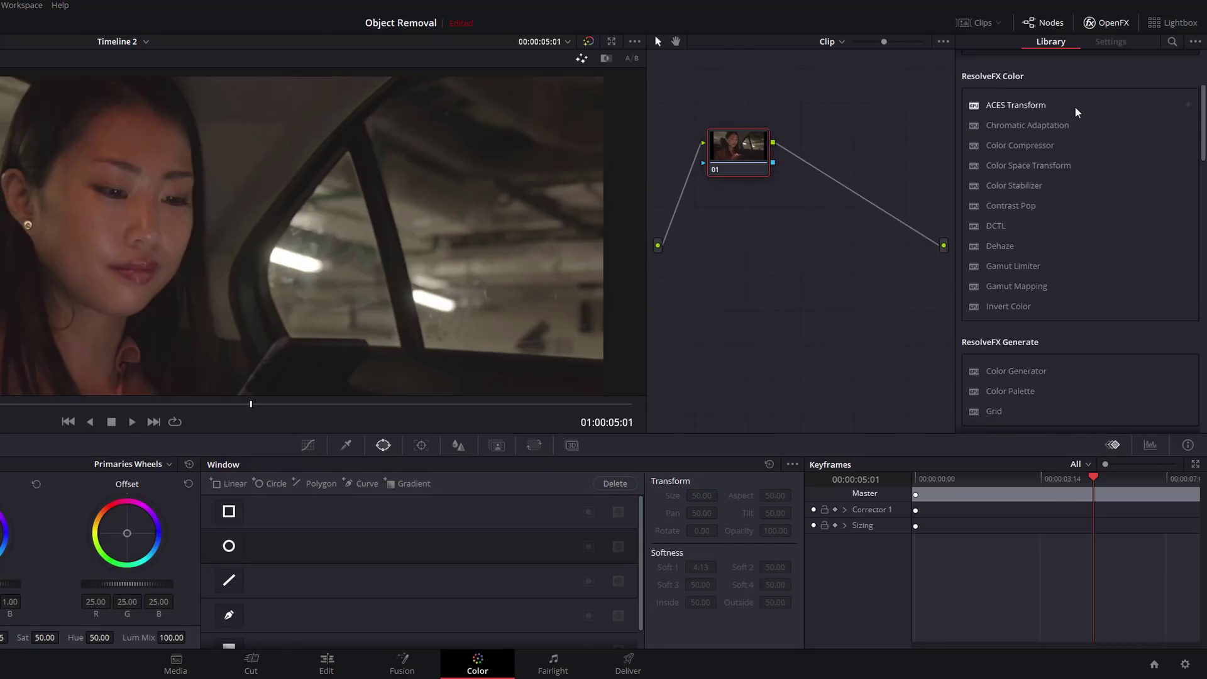
scroll(1076, 111, "down", 3)
scroll(1076, 111, "down", 2)
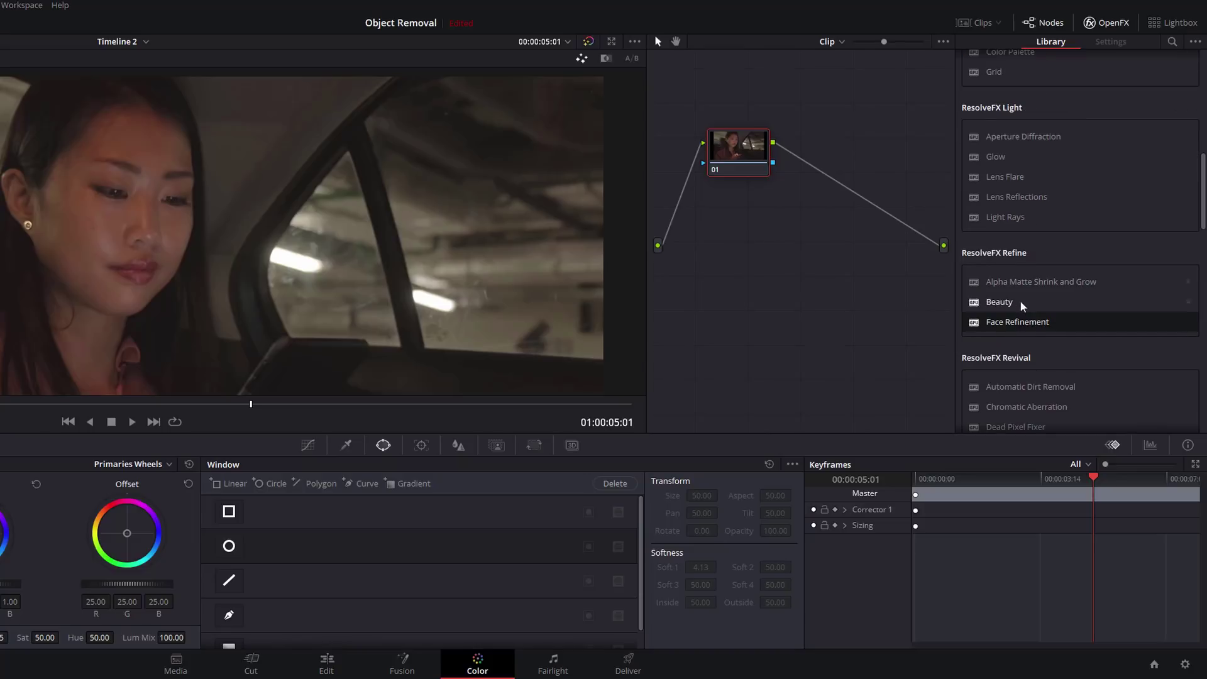
left_click_drag(1059, 330, 736, 152)
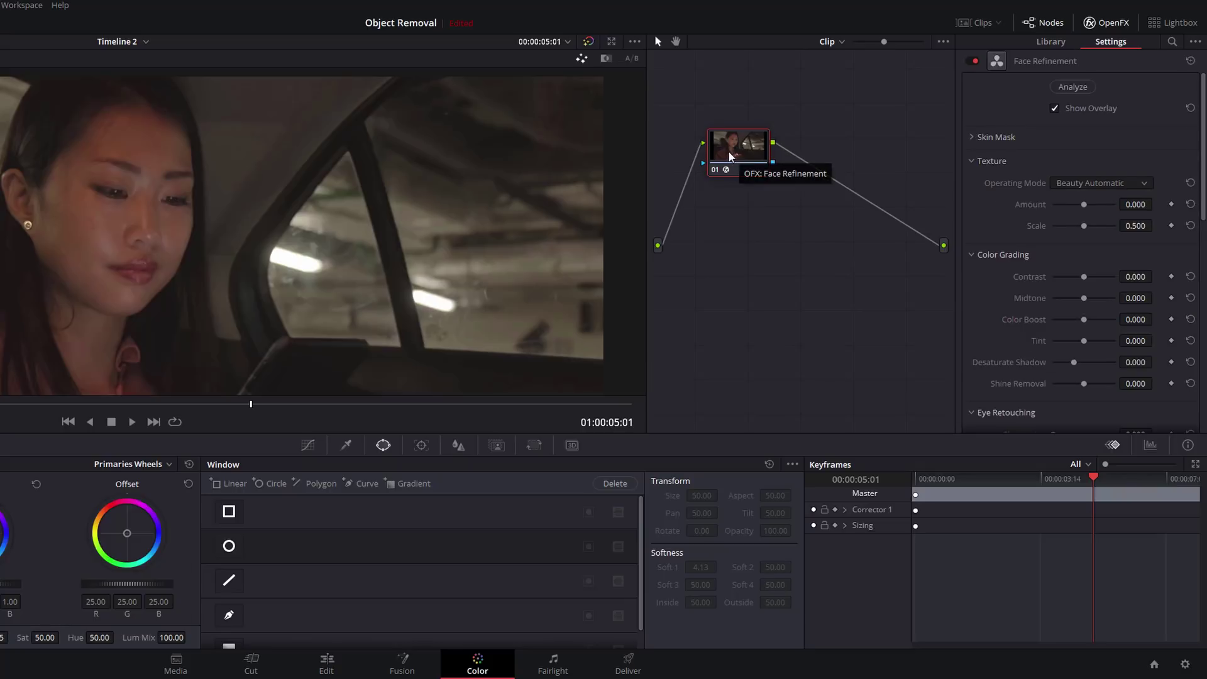
Step: Track the woman's face with Face Refinement's Analyze, then turn off Show Overlay
left_click(1073, 87)
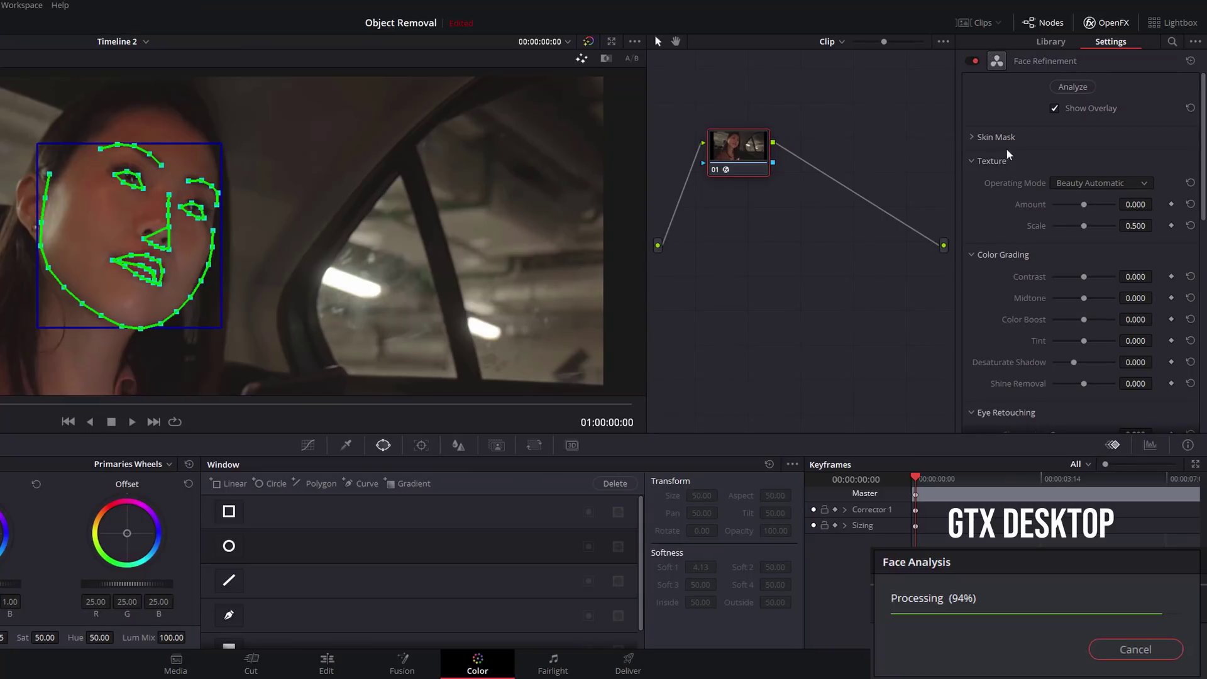
left_click(1055, 109)
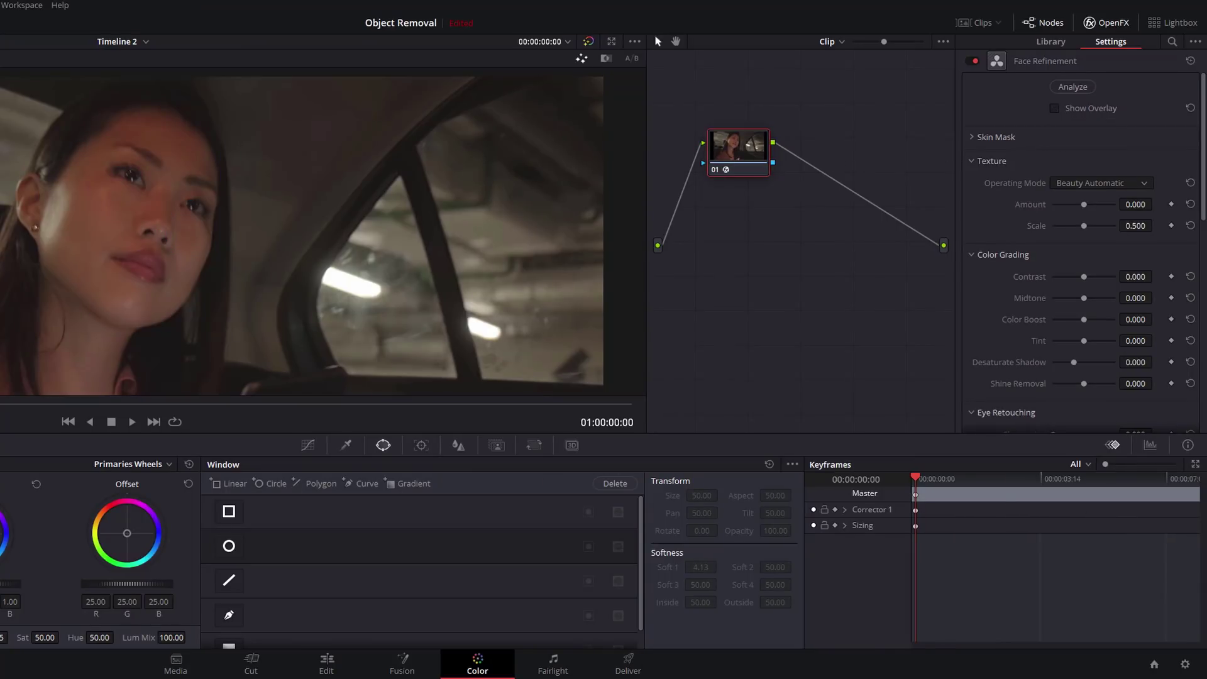
Step: Raise skin Texture Amount, set contrast 0.531, colour boost 0.061 and add eye sharpening
key("space")
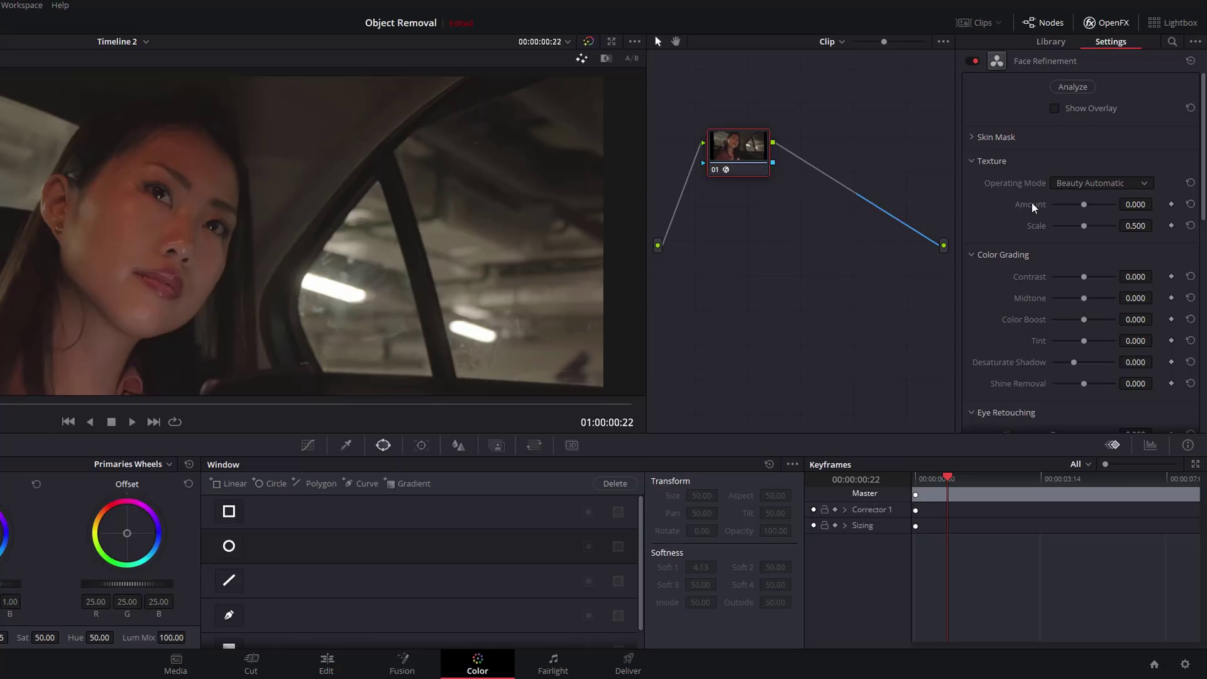
mouse_move(1086, 209)
left_mouse_down()
mouse_move(1102, 206)
mouse_move(1090, 207)
left_mouse_up()
scroll(1157, 207, "down", 3)
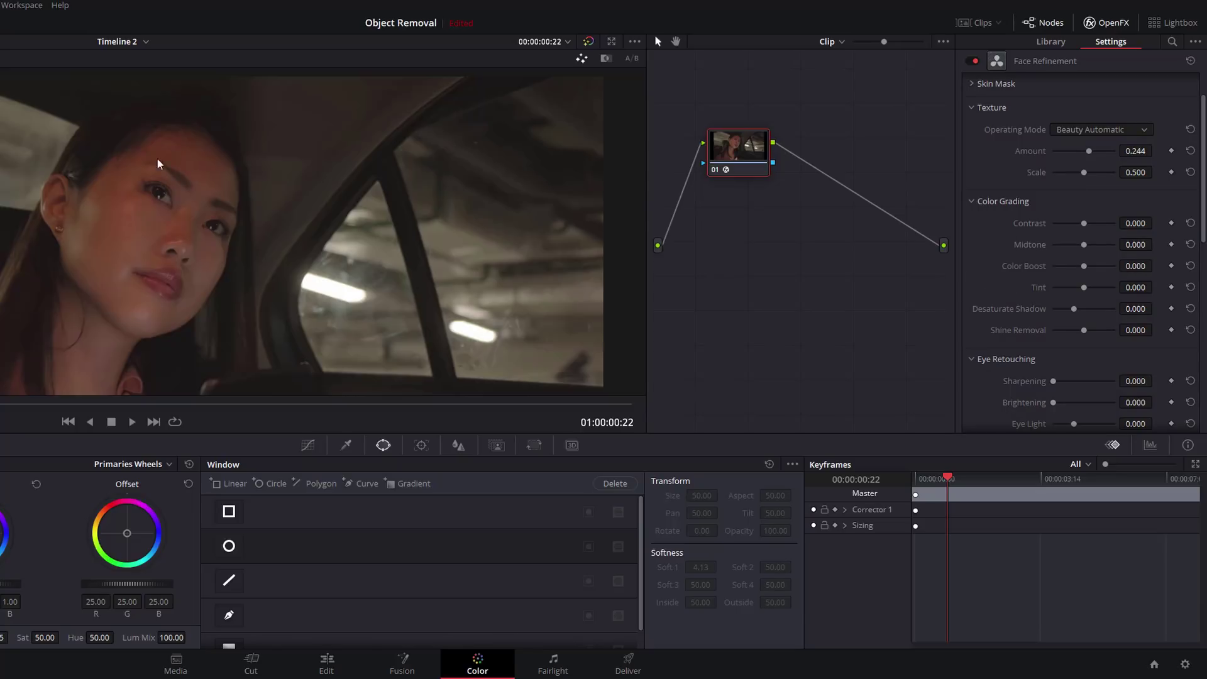
mouse_move(1084, 224)
left_mouse_down()
mouse_move(1126, 230)
mouse_move(1100, 228)
left_mouse_up()
scroll(1033, 283, "down", 3)
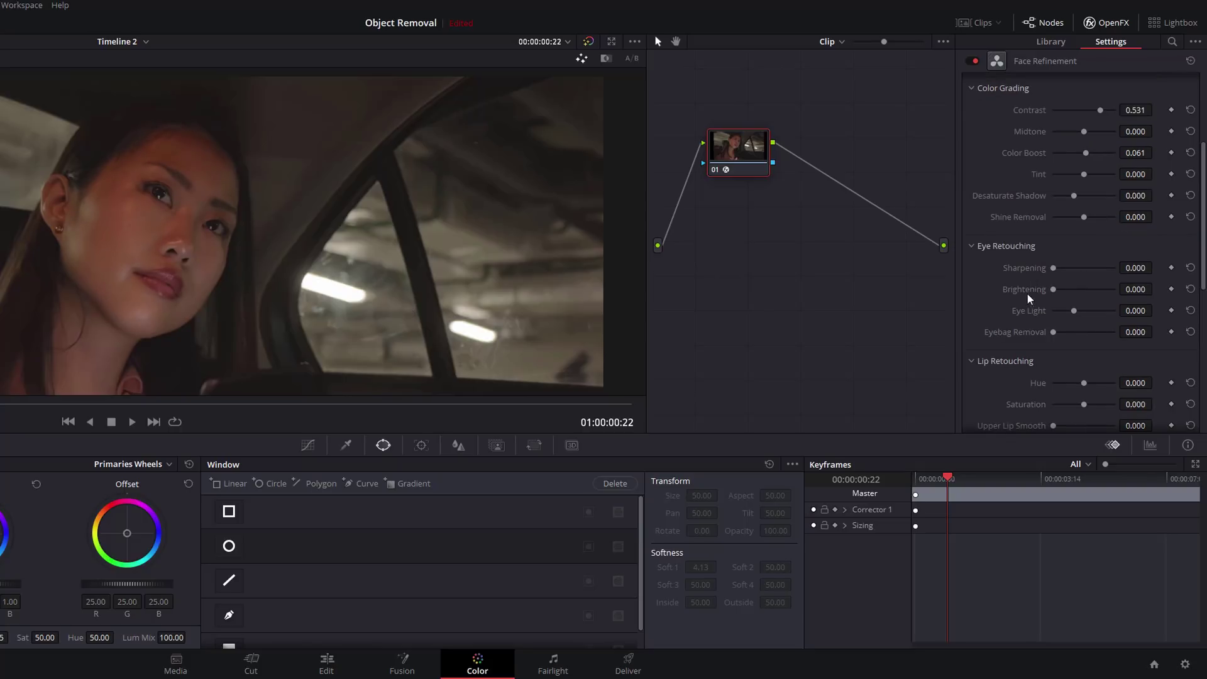
left_click_drag(1054, 272, 1078, 317)
scroll(1204, 300, "down", 3)
left_click_drag(1204, 300, 1204, 413)
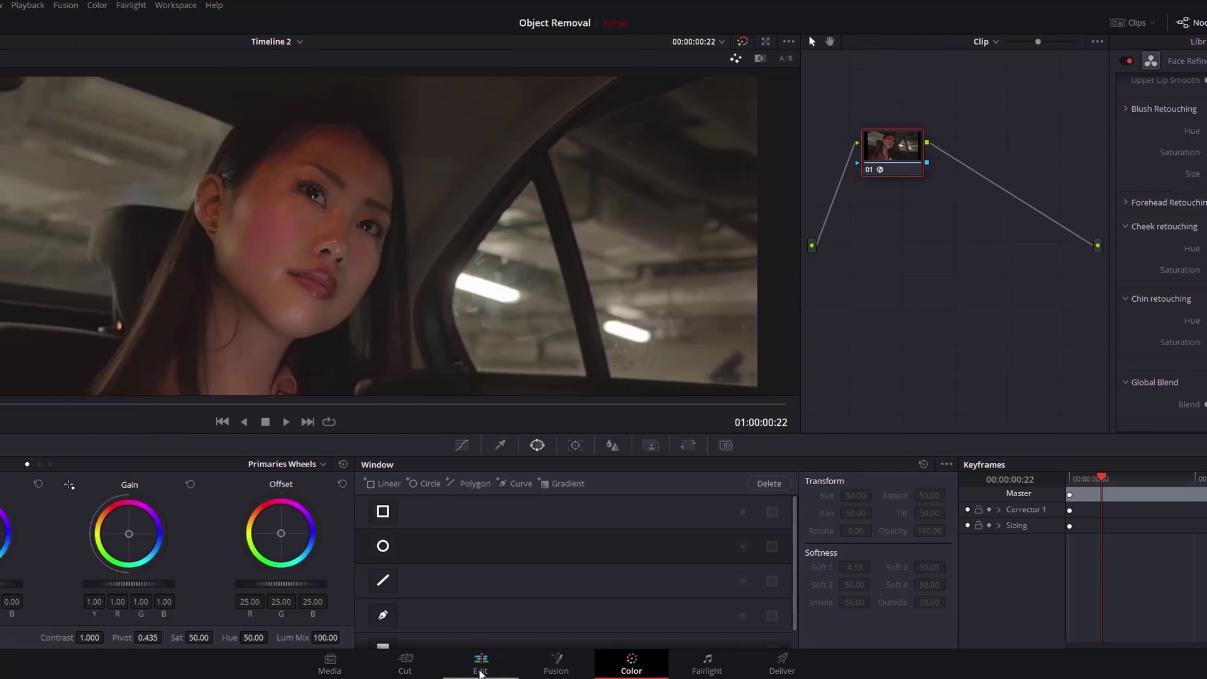
Step: Play Timeline 2 from the start on the Edit page, then select the Group clip
left_click(327, 668)
left_click_drag(261, 385, 228, 388)
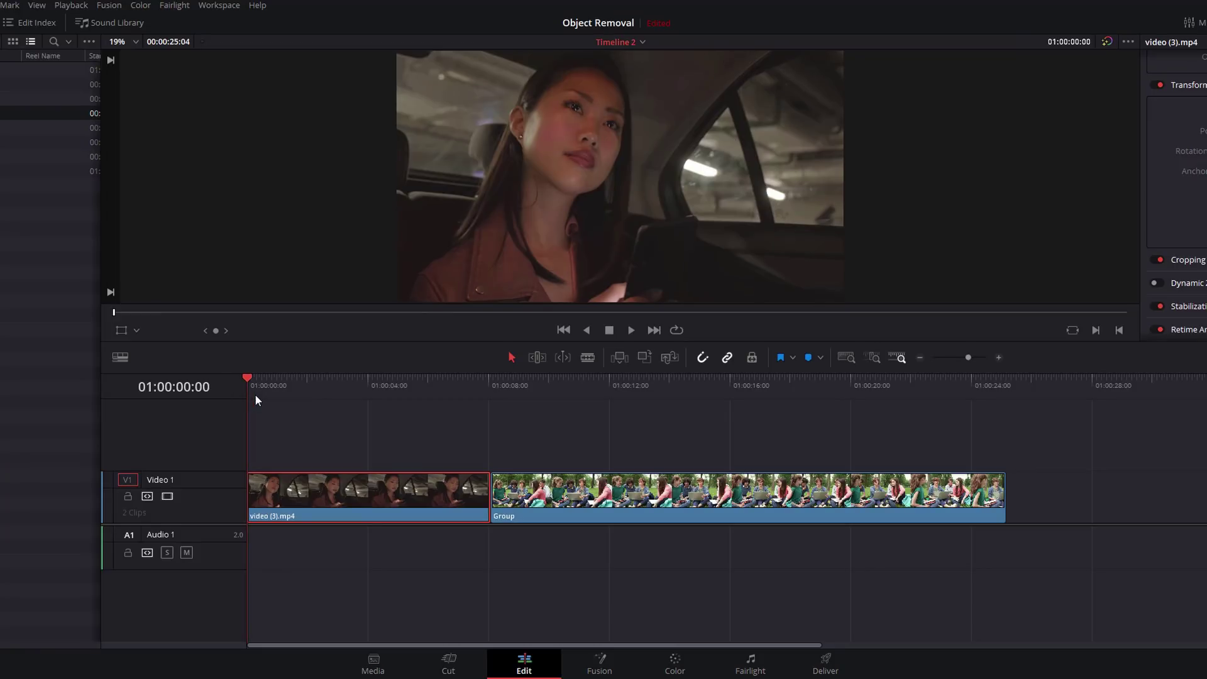
key("space")
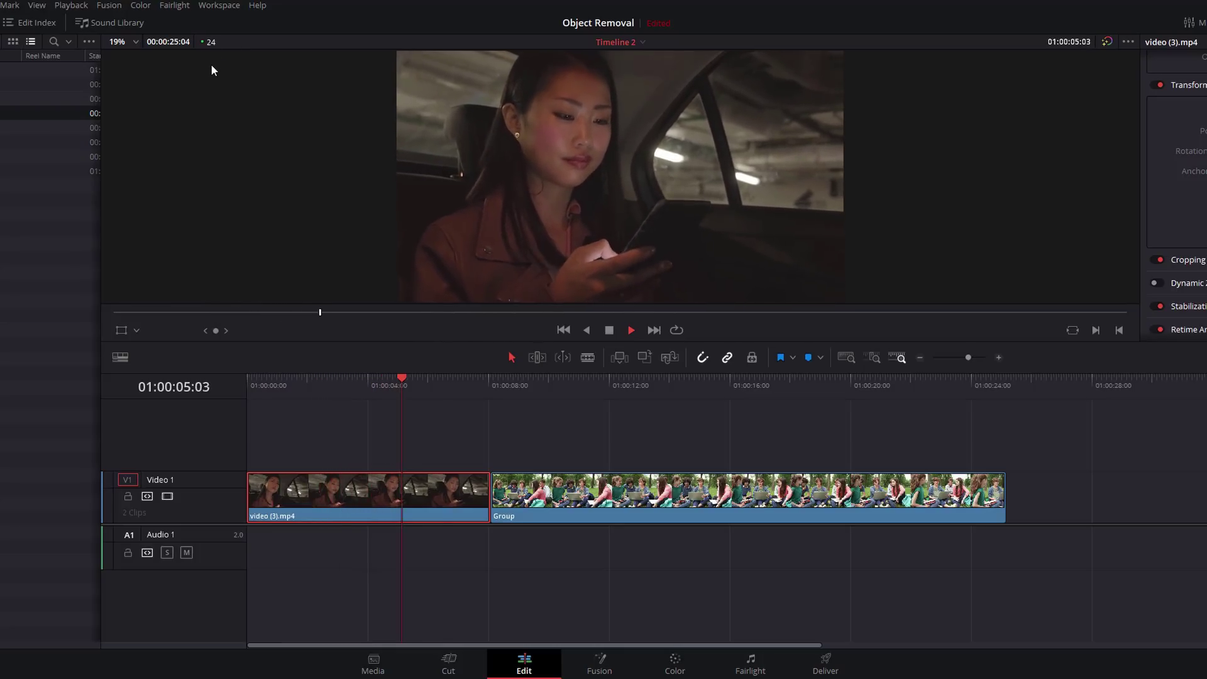
key("space")
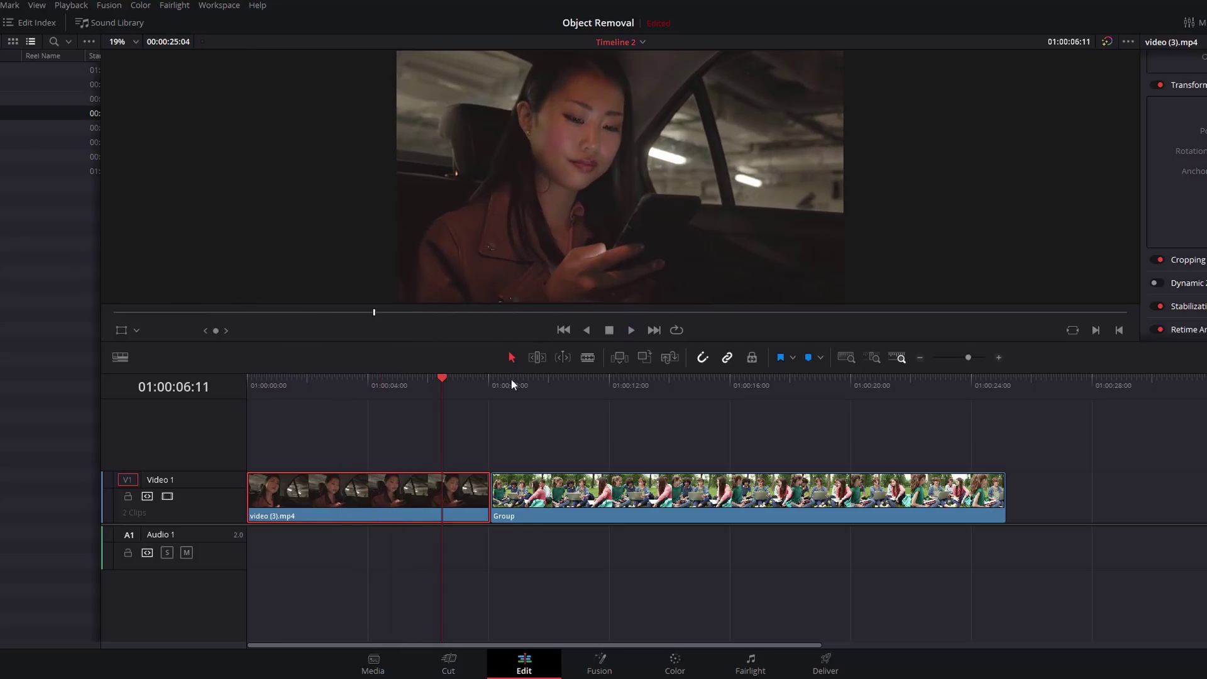
left_click(589, 385)
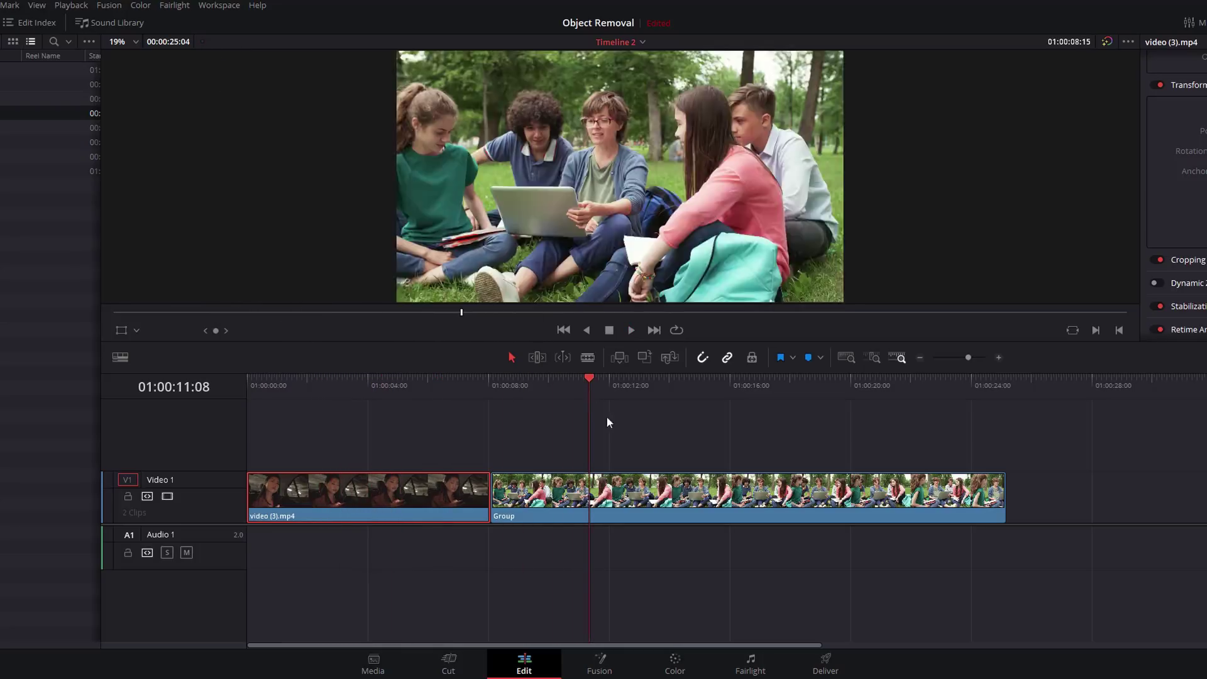
left_click(625, 497)
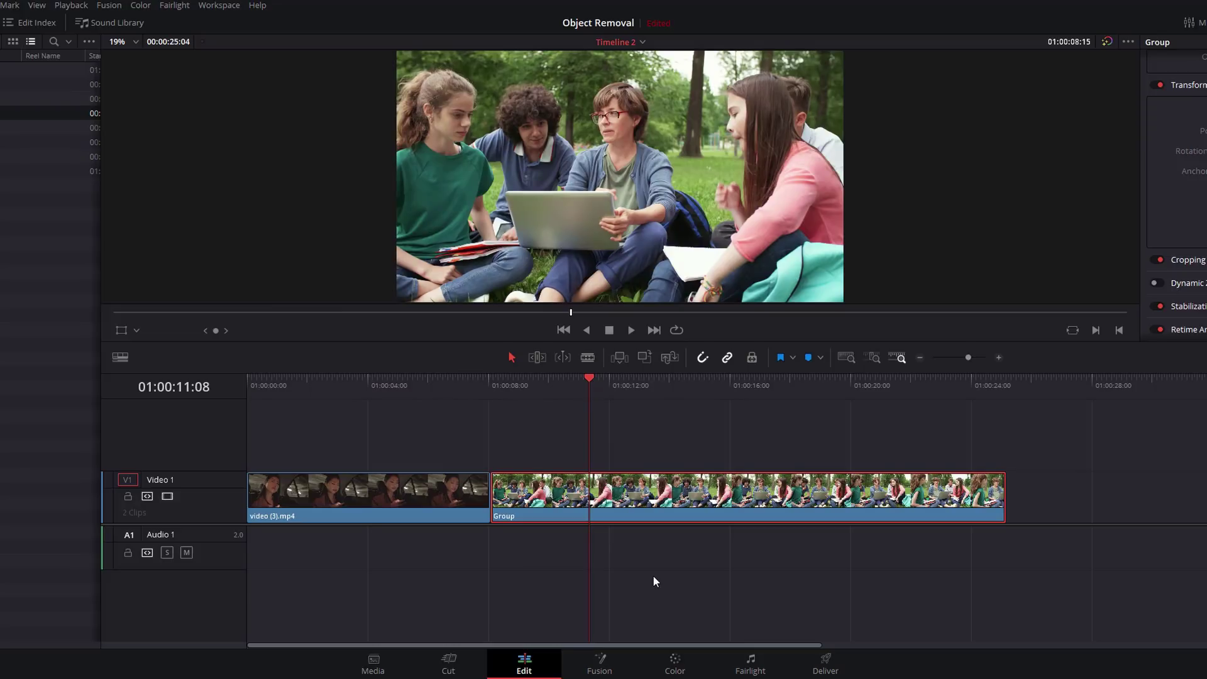
Step: Apply Face Refinement to the Group clip's node and track the glasses-wearer's face, overlay hidden
left_click(675, 664)
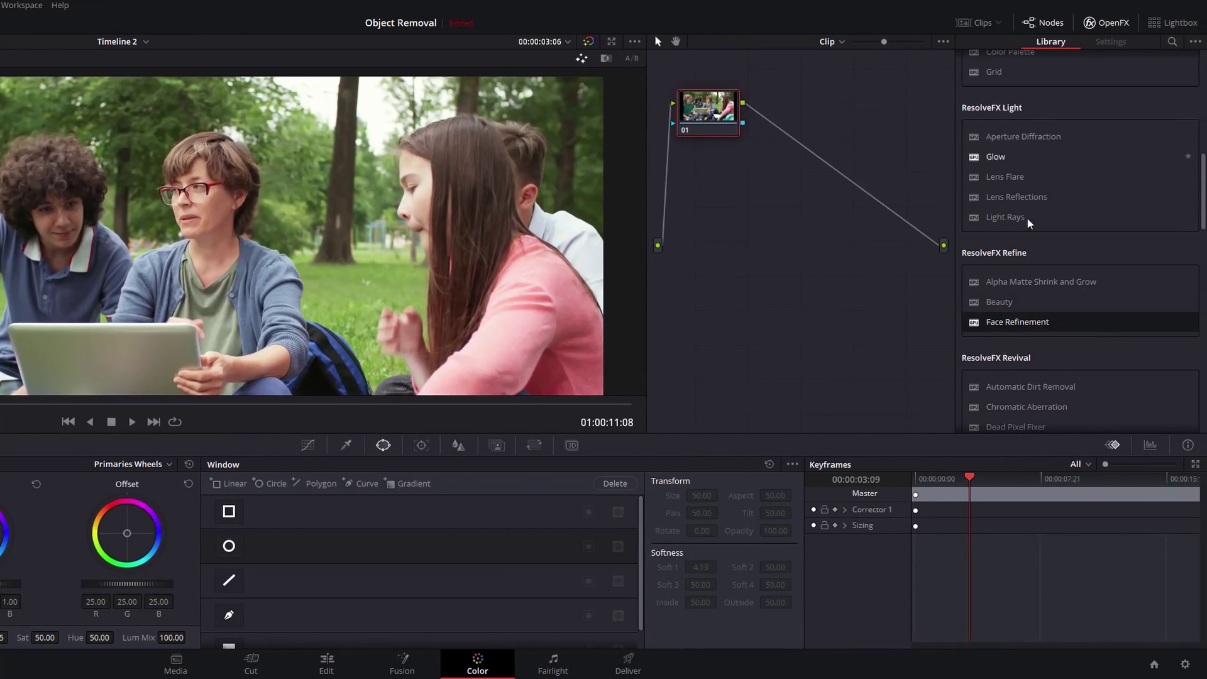
left_click_drag(1018, 322, 704, 112)
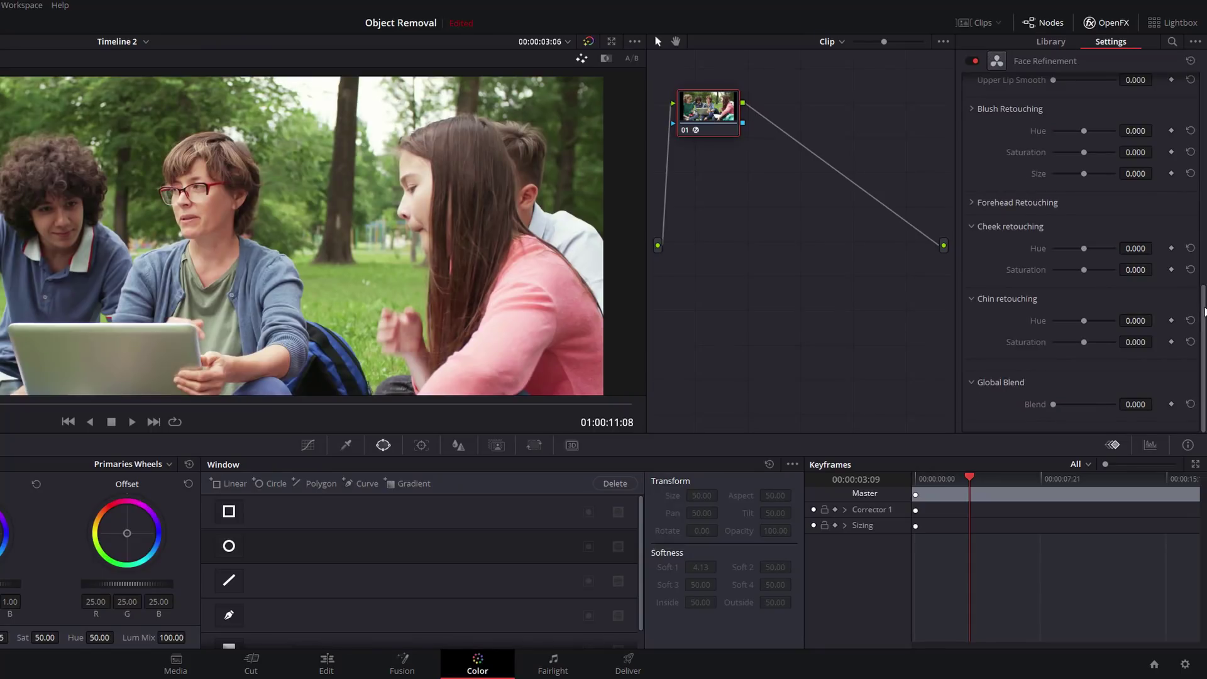
left_click(1073, 87)
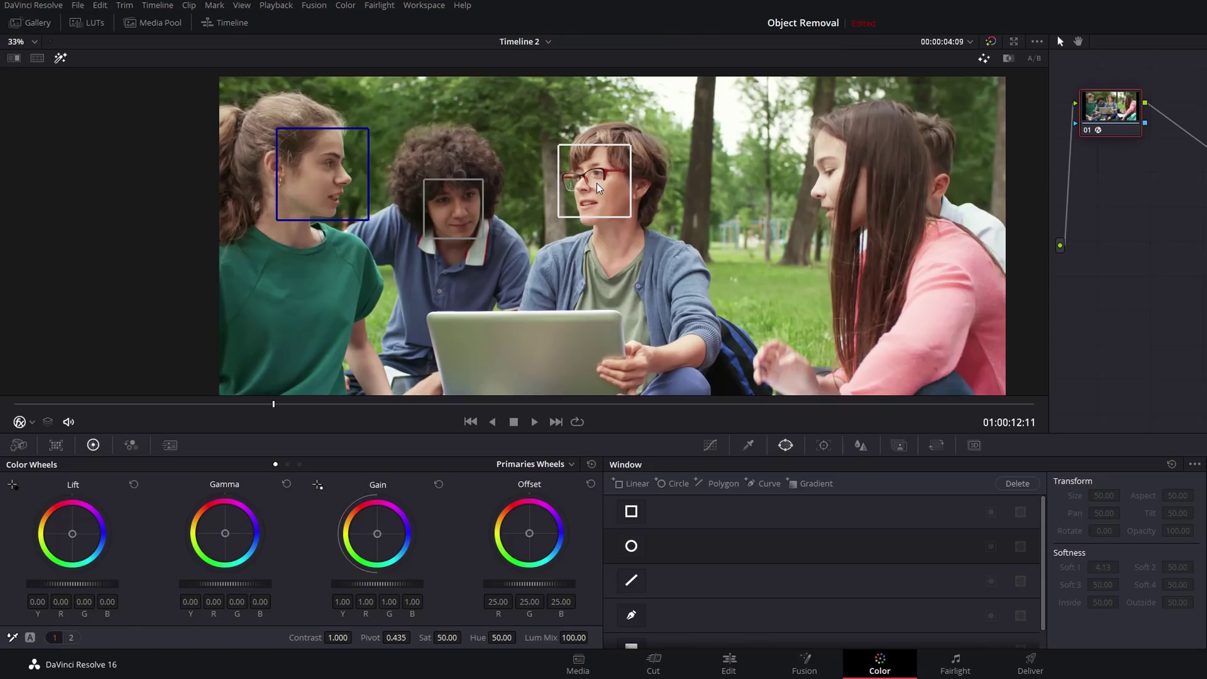
left_click(598, 187)
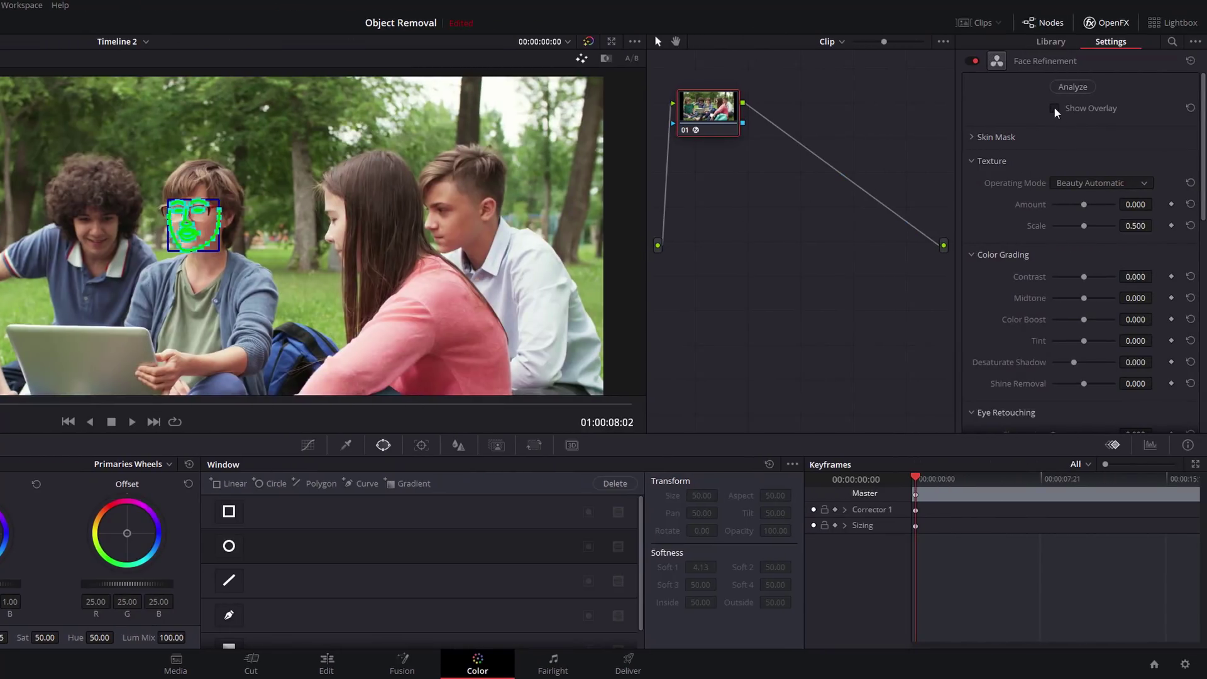
left_click(1055, 109)
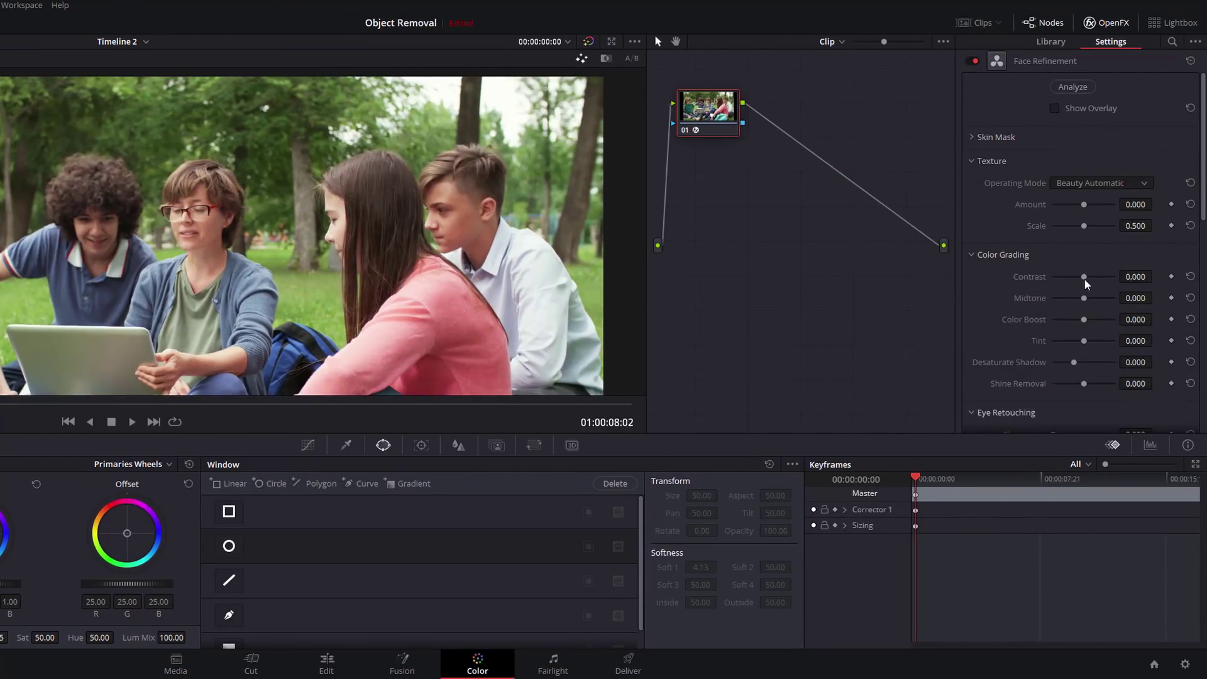
Step: Raise that face's contrast to 1.000 and add eye light
left_click_drag(1085, 277, 1135, 284)
scroll(1059, 246, "down", 3)
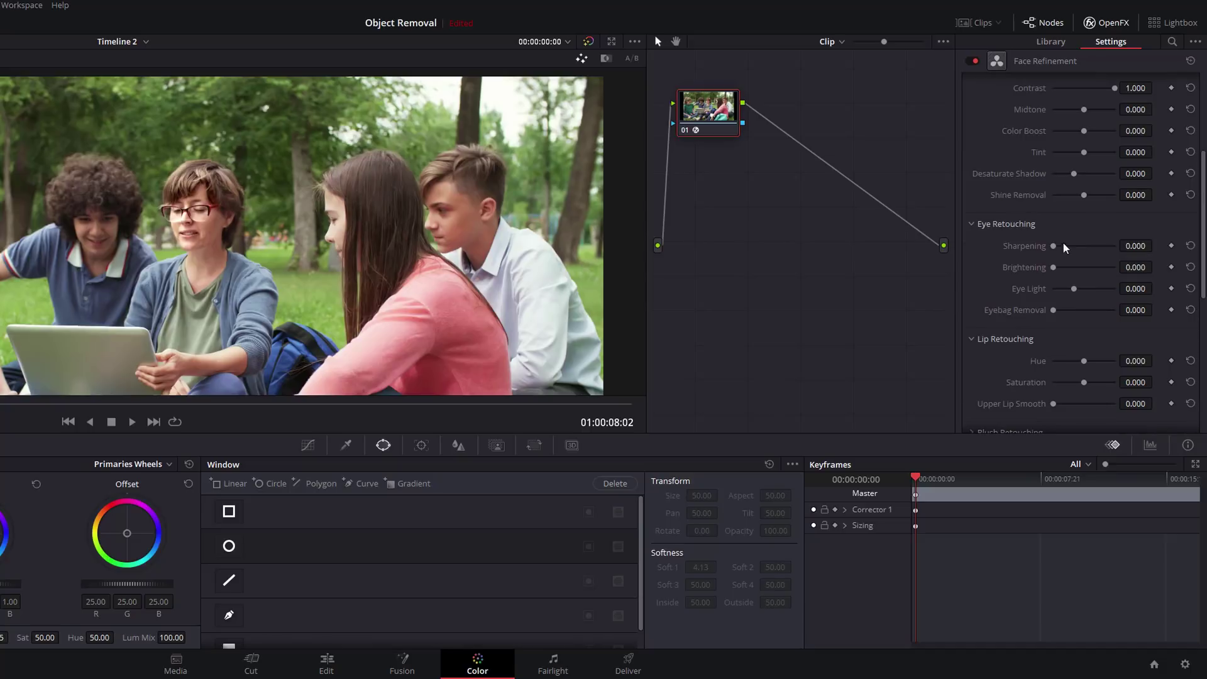
left_click_drag(1076, 295, 1098, 297)
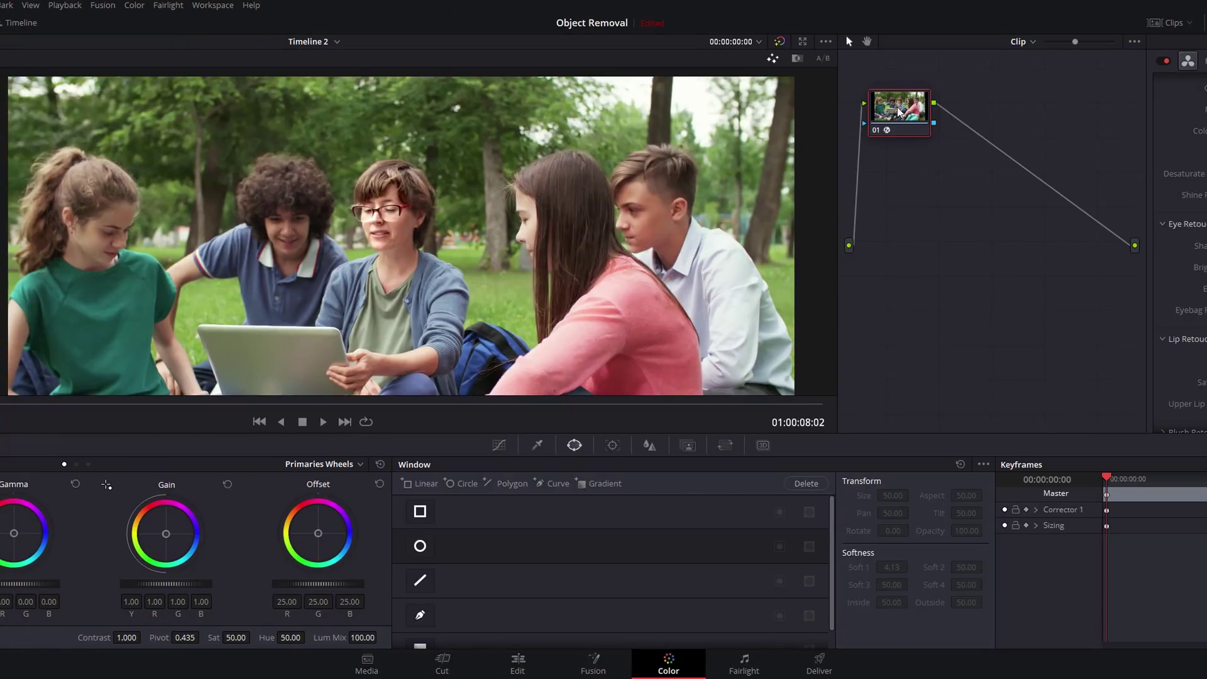
Step: Add serial node 02 with Face Refinement and analyse a second student's face
right_click(899, 111)
mouse_move(933, 174)
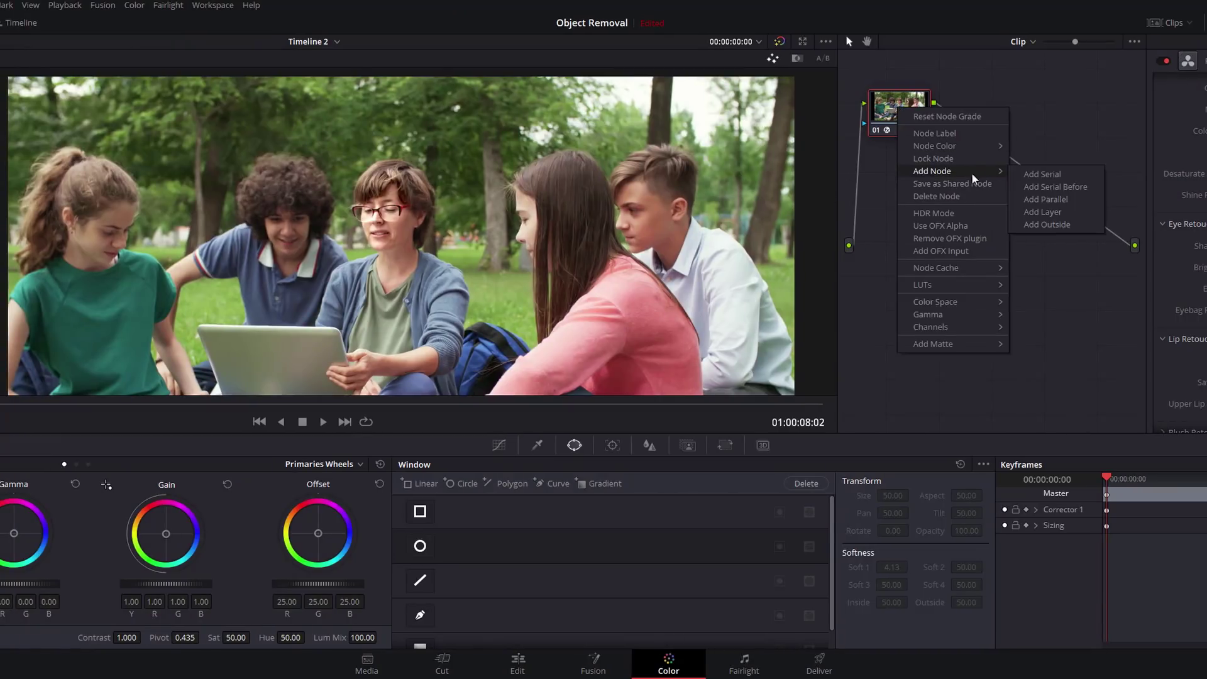
left_click(1043, 174)
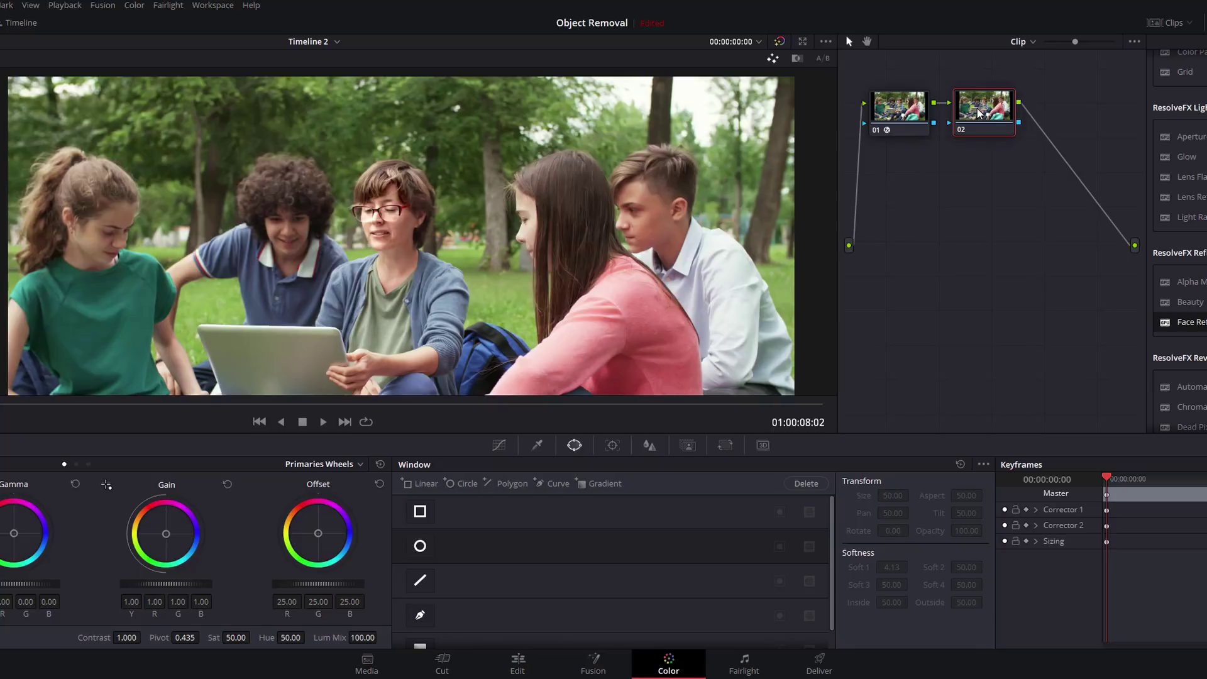
left_click_drag(1189, 322, 986, 112)
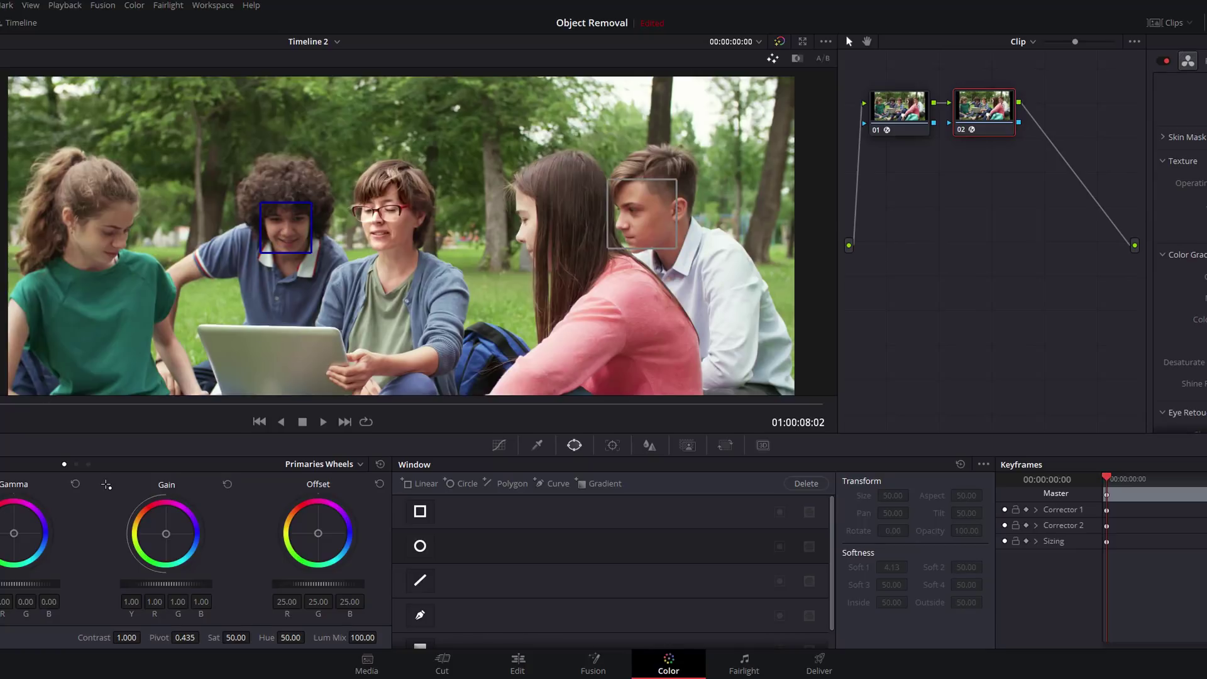
left_click(286, 228)
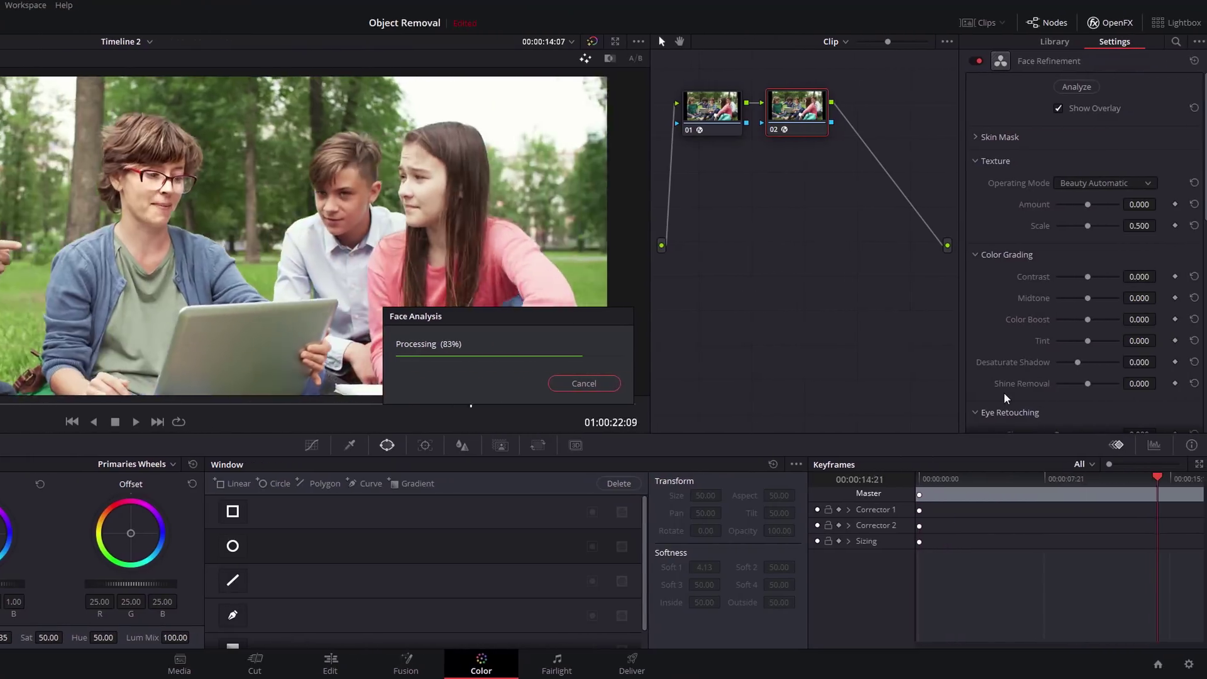
Step: Set the second face's contrast to 0.918 and eye sharpening to 1.000
left_click_drag(1083, 278, 1113, 279)
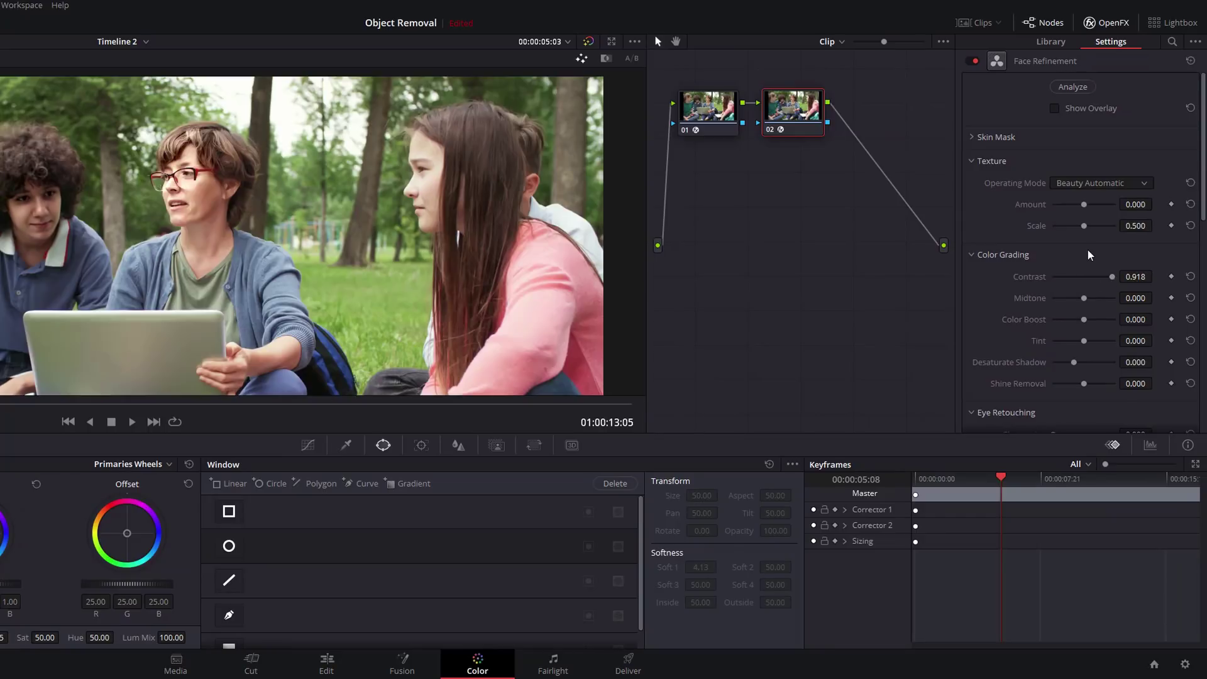
scroll(1091, 256, "down", 3)
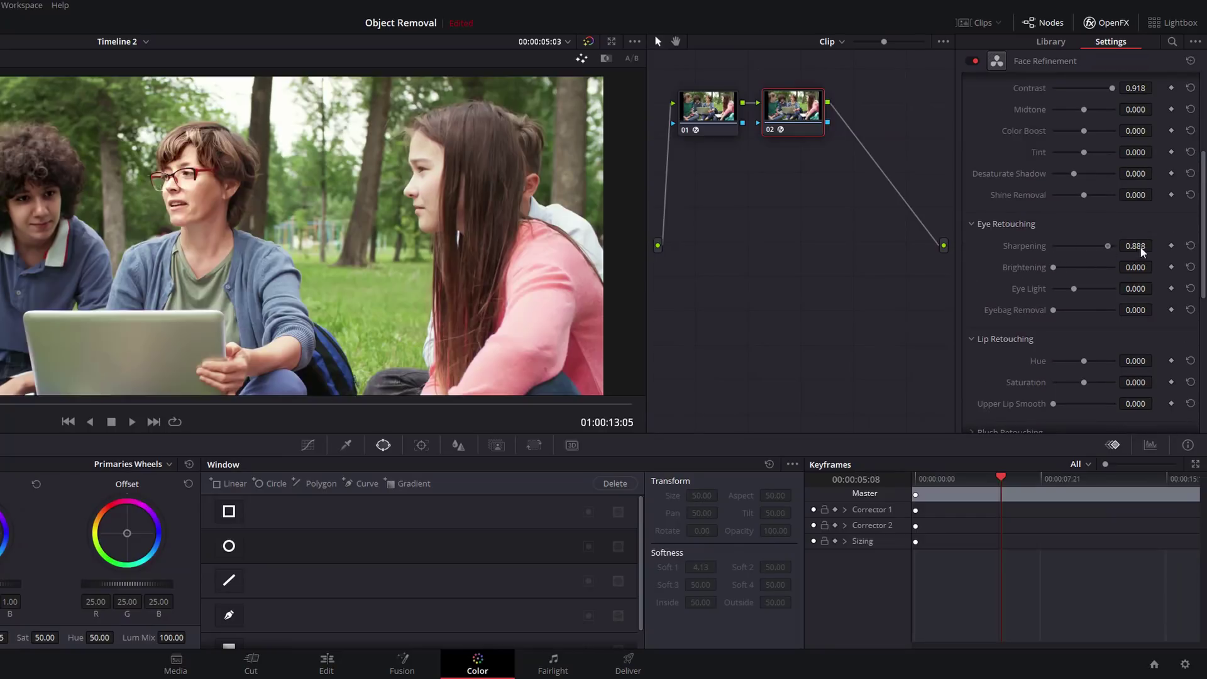
left_click_drag(1143, 251, 1182, 253)
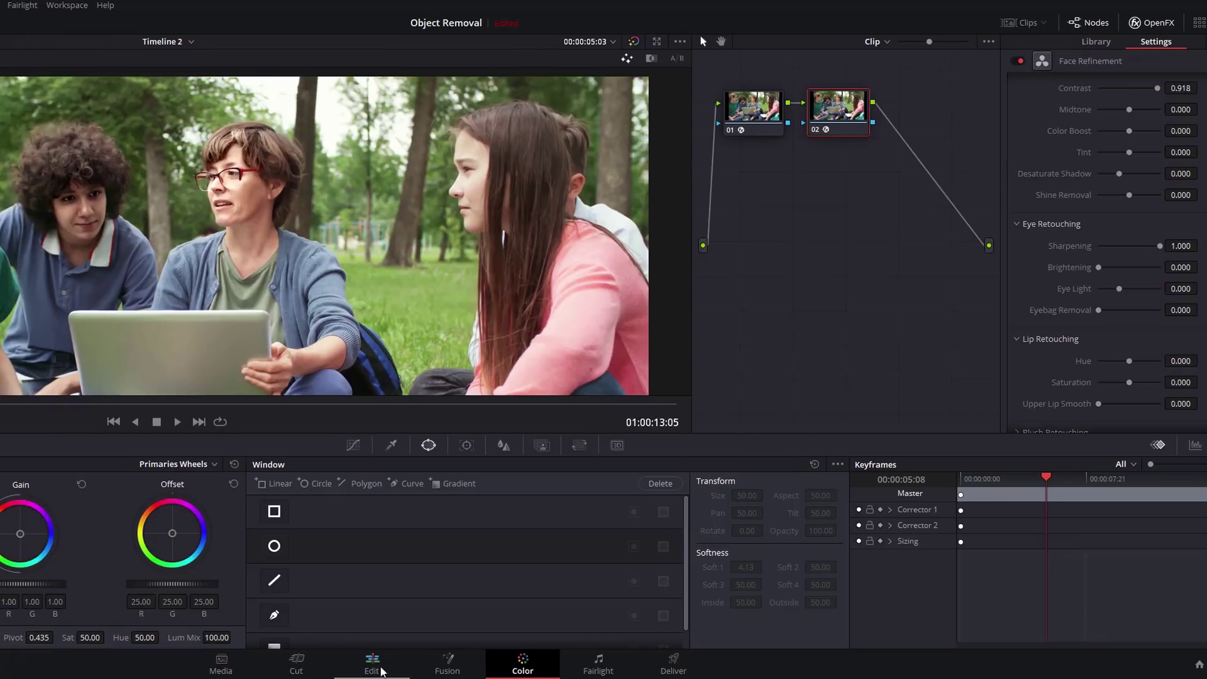
Step: On the Edit page, play through the retouched Group clip, then return the playhead to the timeline start
left_click(326, 664)
left_click_drag(594, 383, 541, 385)
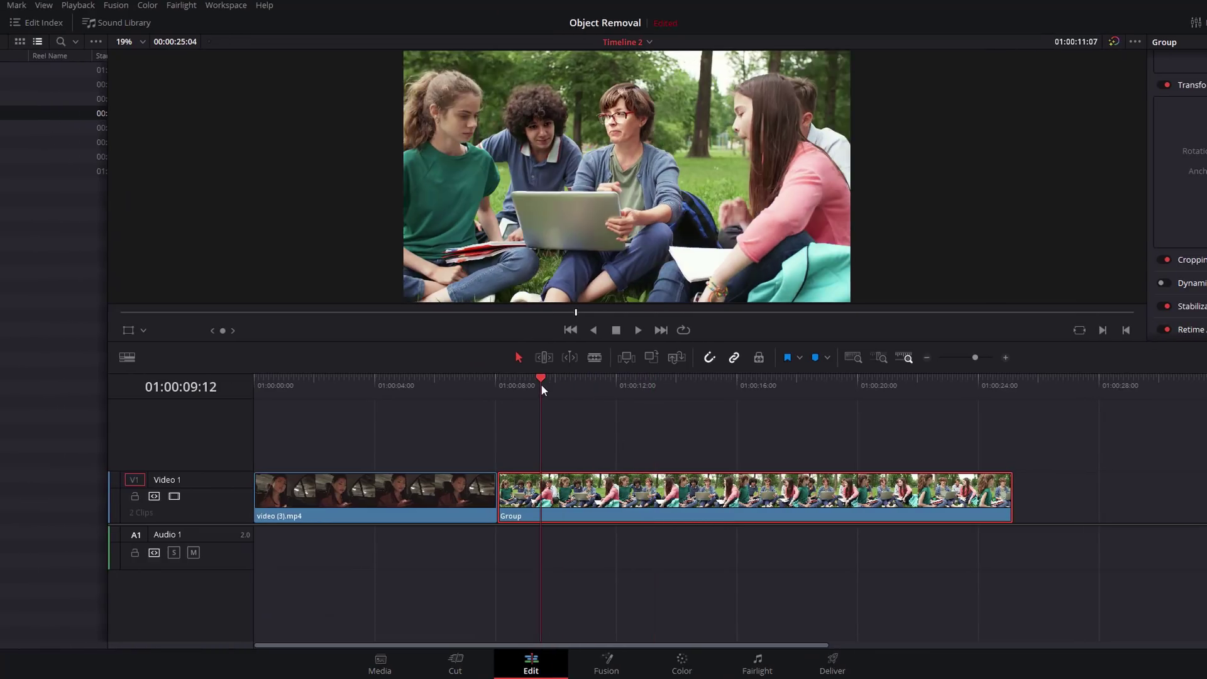
key("space")
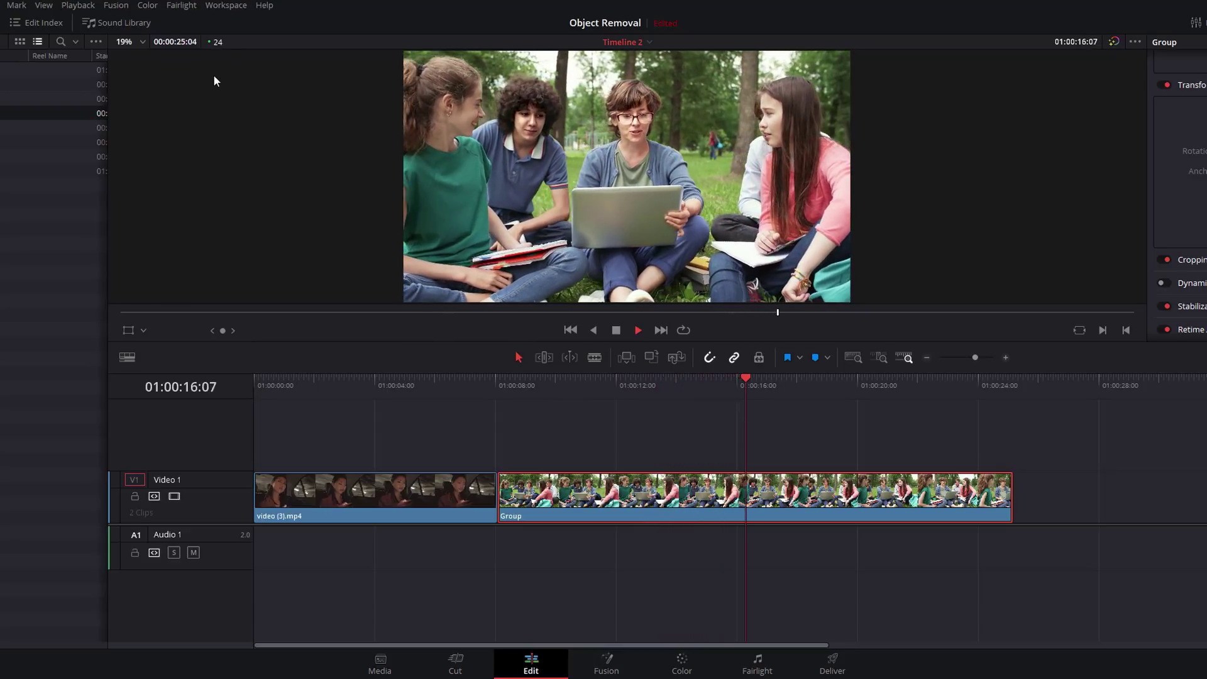
key("space")
left_click_drag(1005, 393, 259, 401)
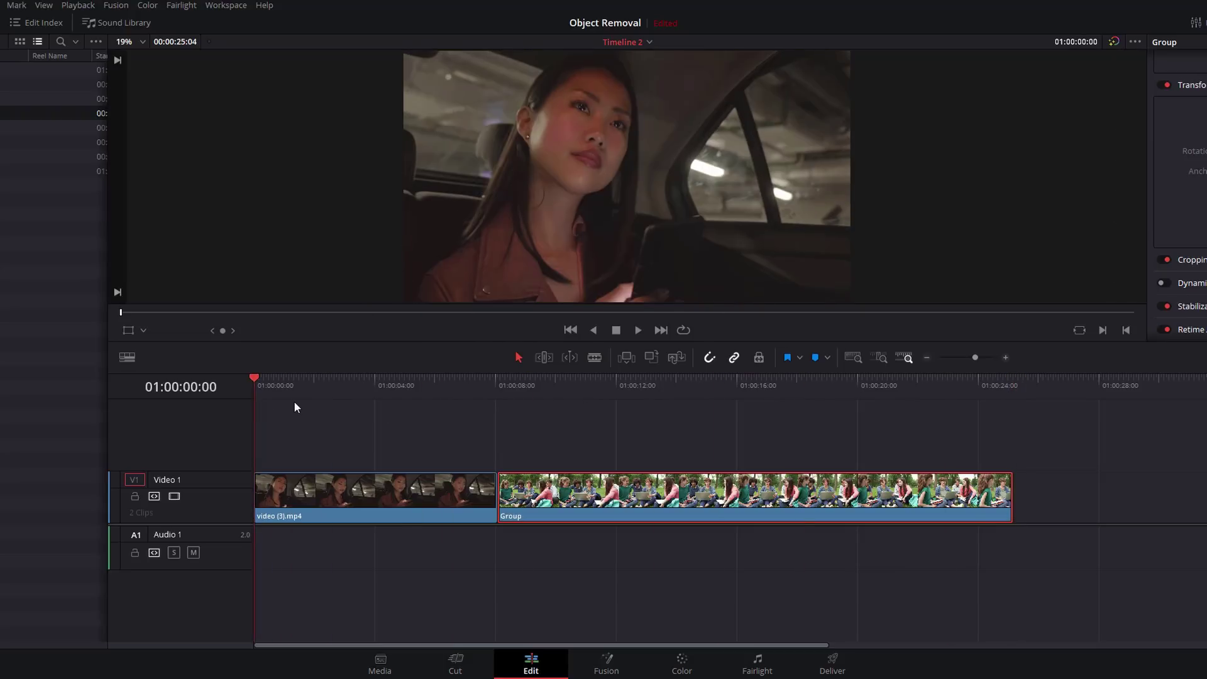
Step: Apply the H.264 Master render preset to Timeline 2 on the Deliver page
left_click(837, 665)
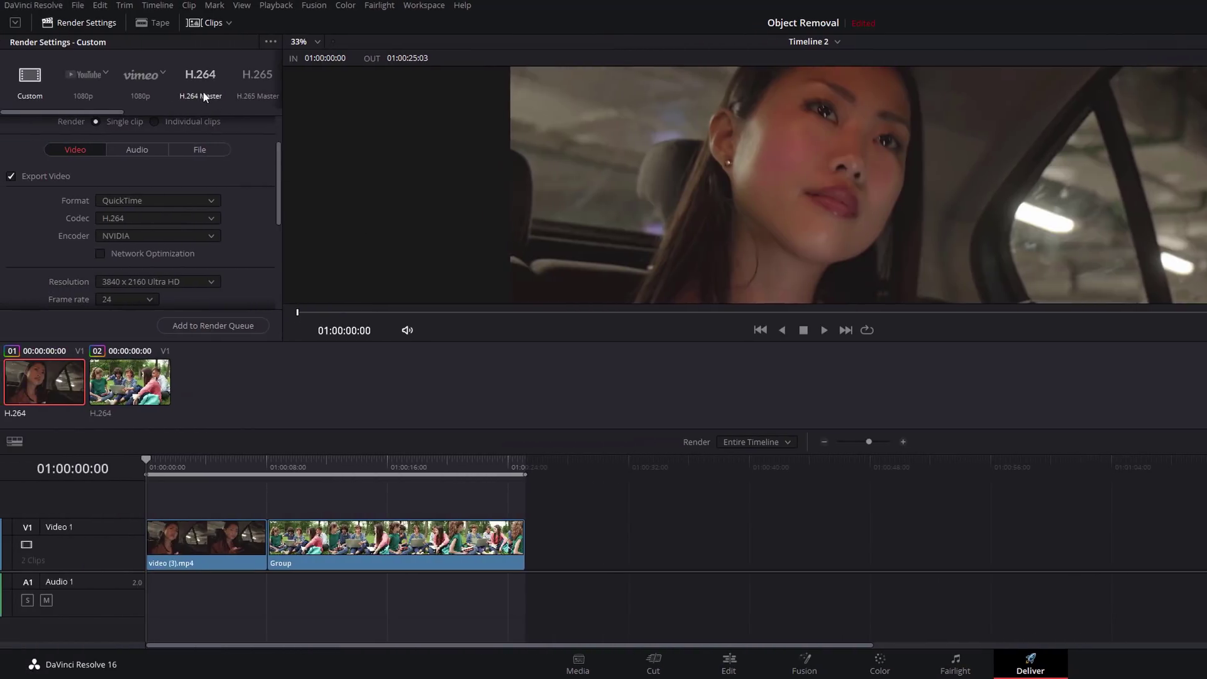
left_click(199, 88)
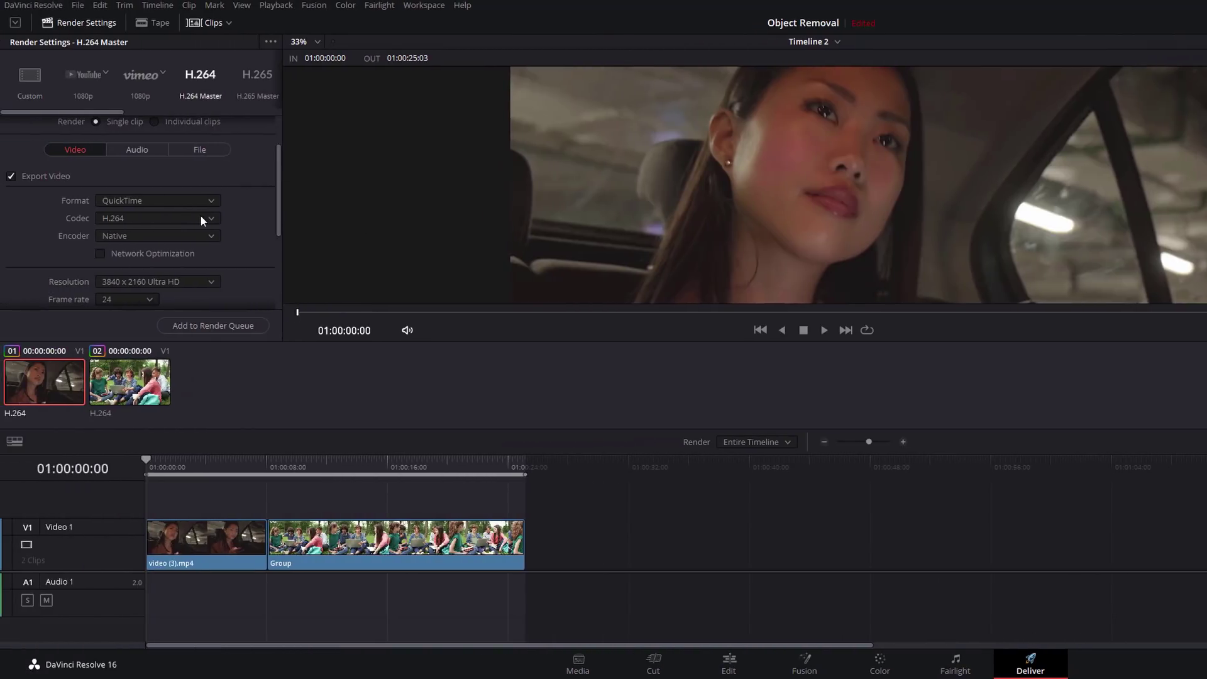